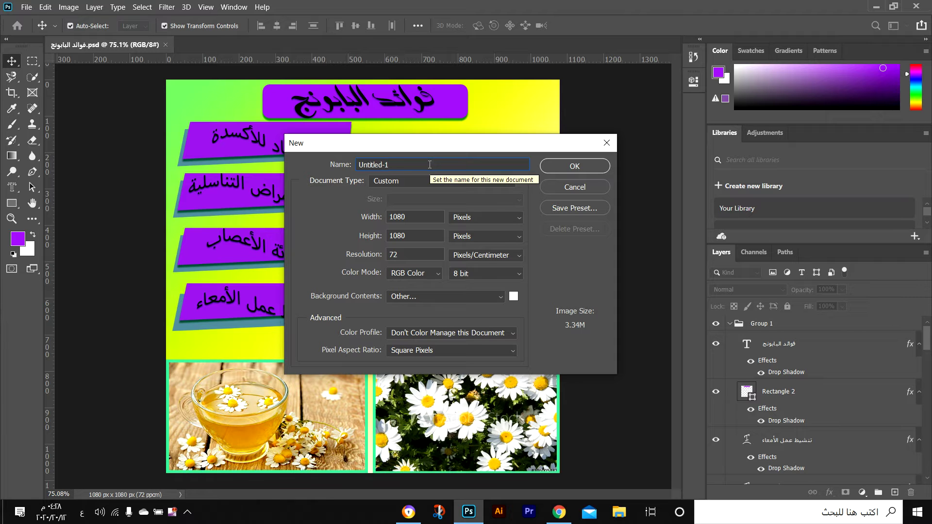
- Create a new 1080 × 1080 pixel RGB document named "فوائد البابونج"
left_click_drag(380, 173, 364, 167)
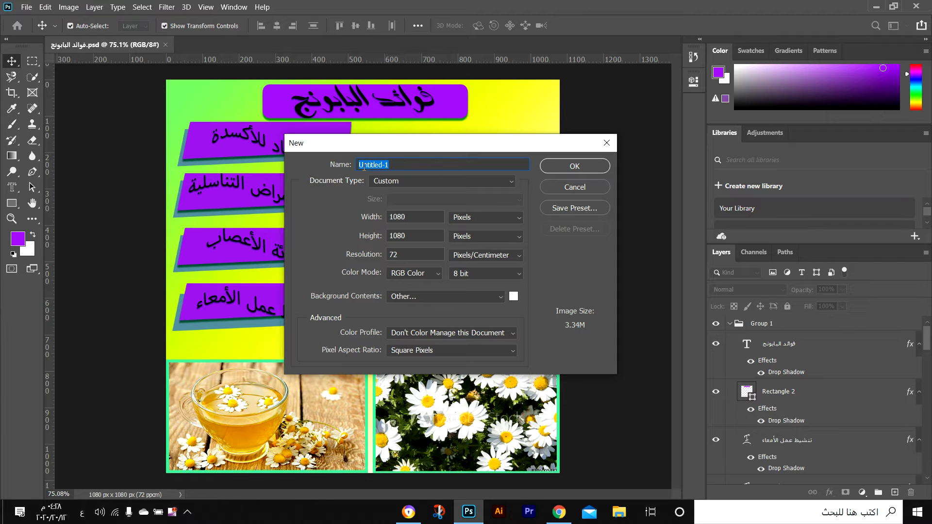
key("BackSpace")
type("فوائد البابونج")
left_click(562, 170)
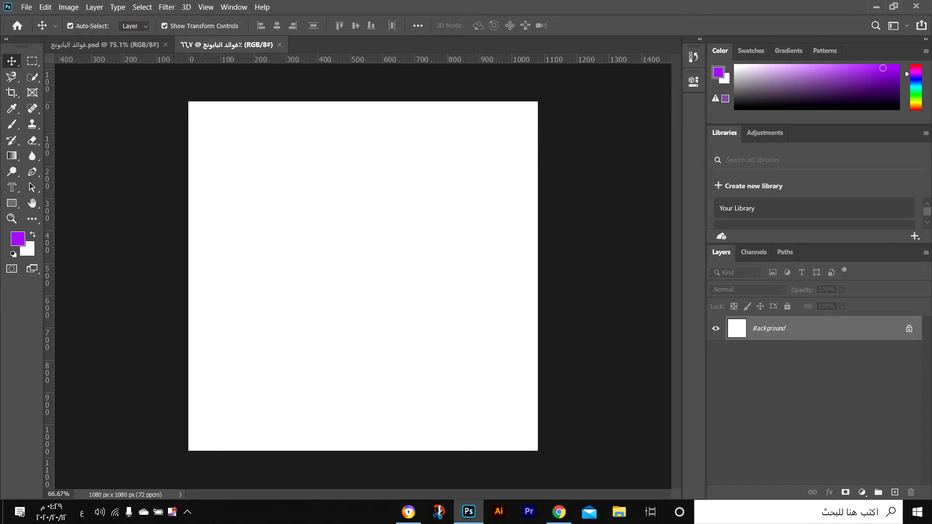
right_click(176, 513)
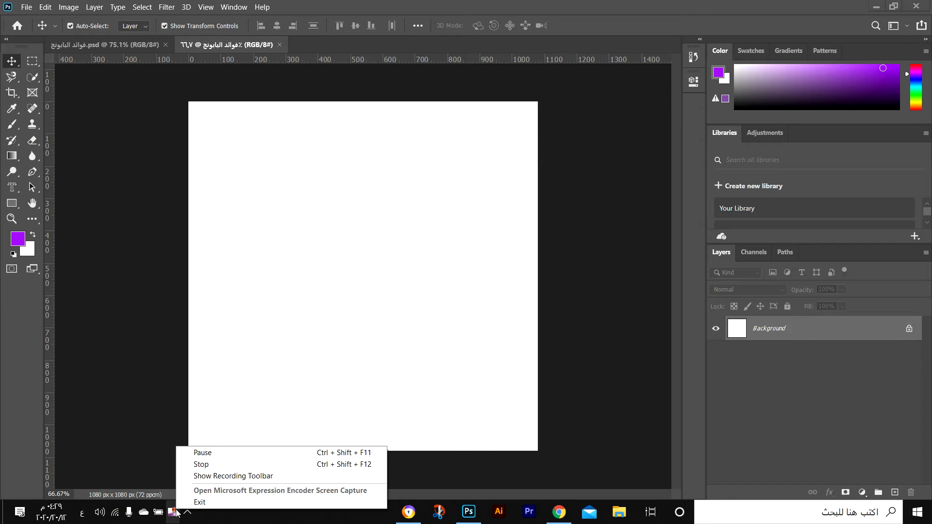
left_click(311, 290)
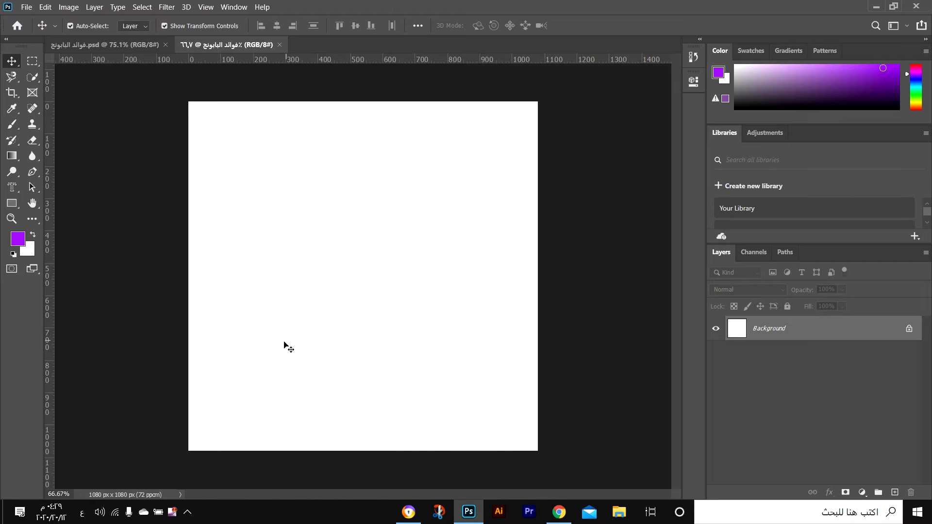
- Fill the background with a diagonal green-yellow-white linear gradient, comparing it with the finished chamomile design
left_click(127, 46)
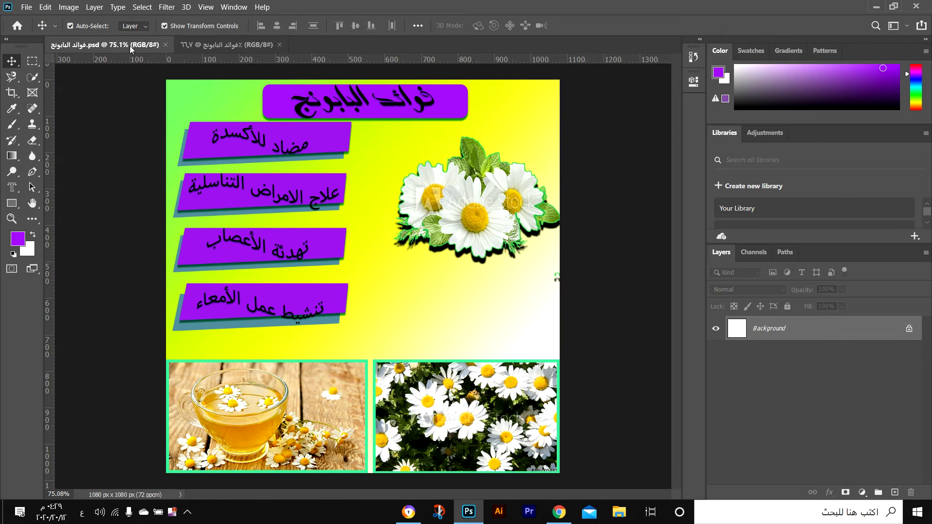
left_click(214, 45)
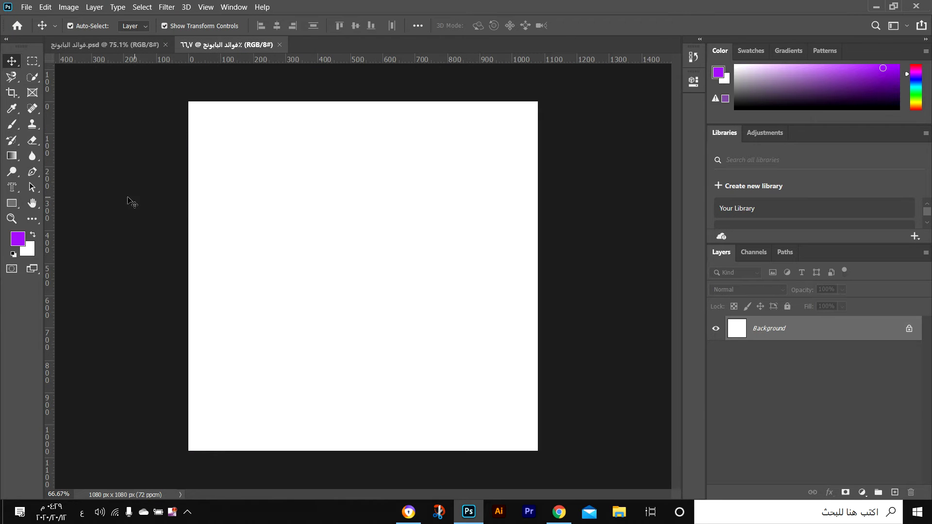
left_click(13, 158)
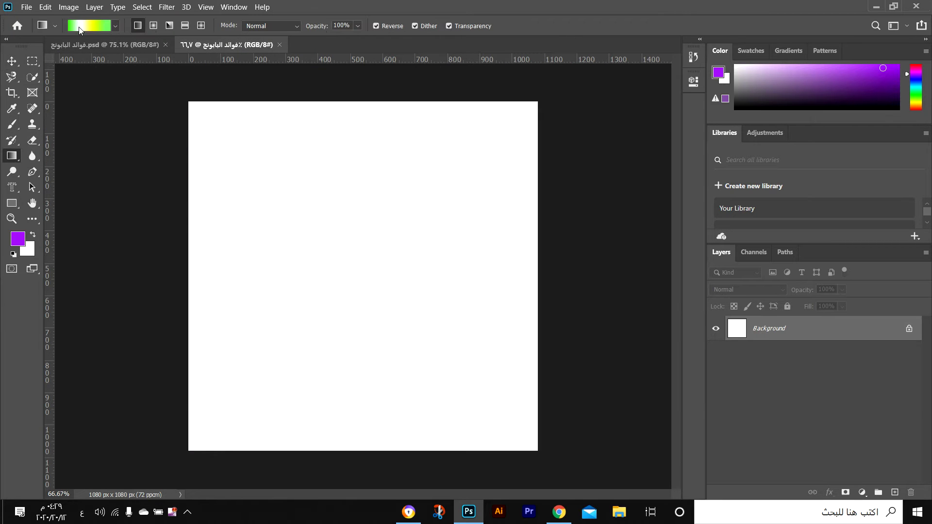
left_click_drag(156, 78, 579, 485)
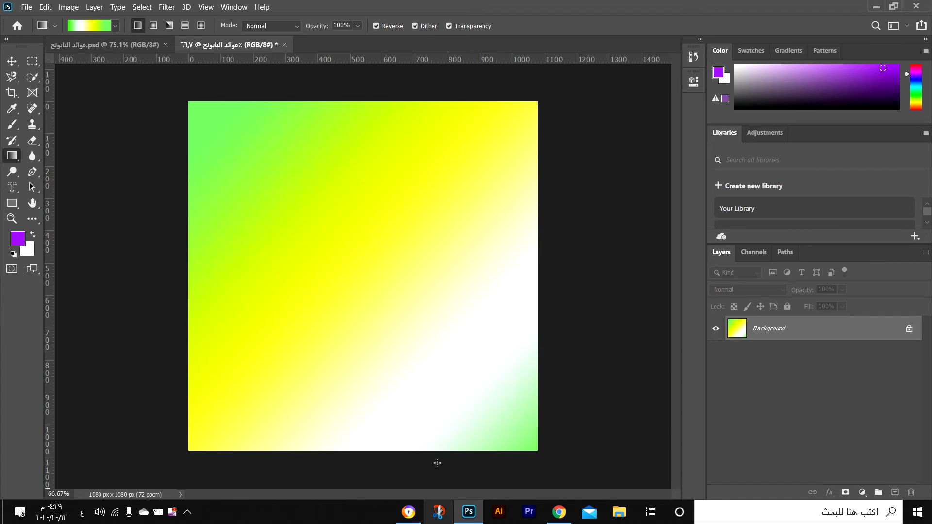
left_click_drag(173, 77, 624, 523)
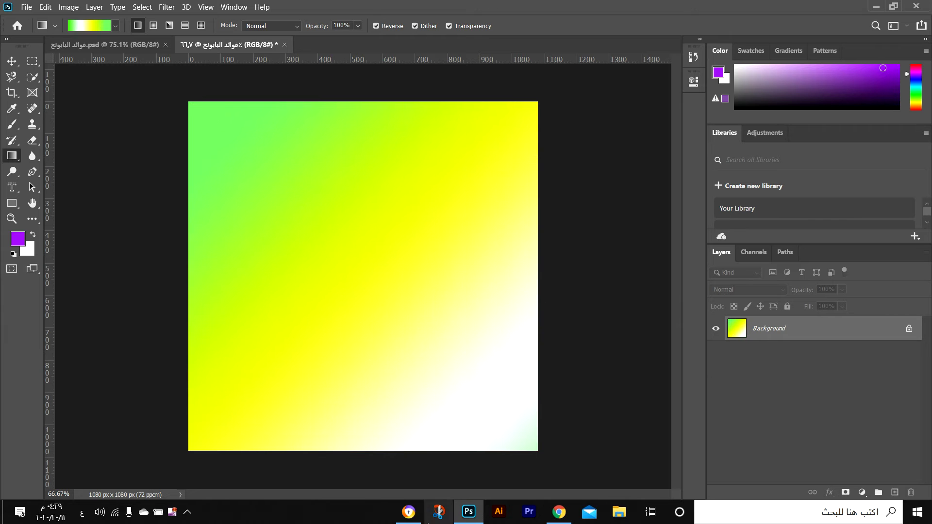
left_click(130, 45)
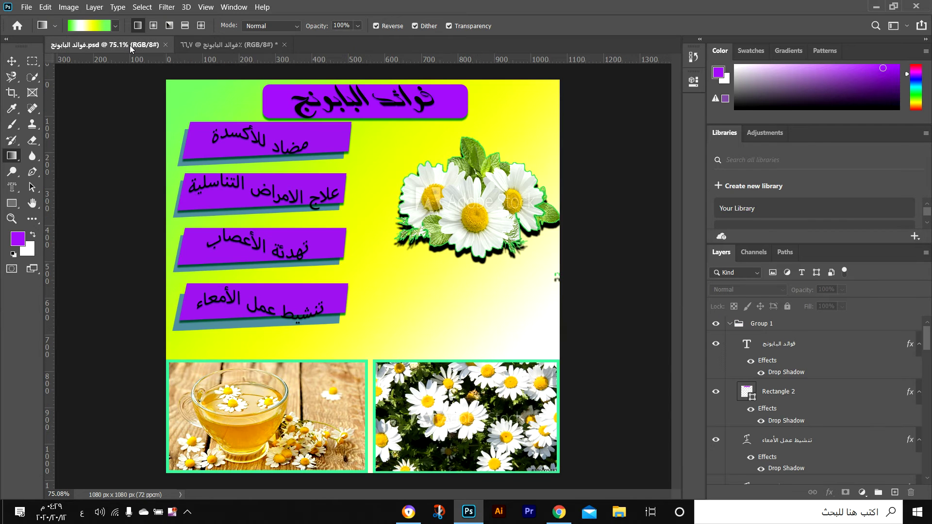
left_click(245, 45)
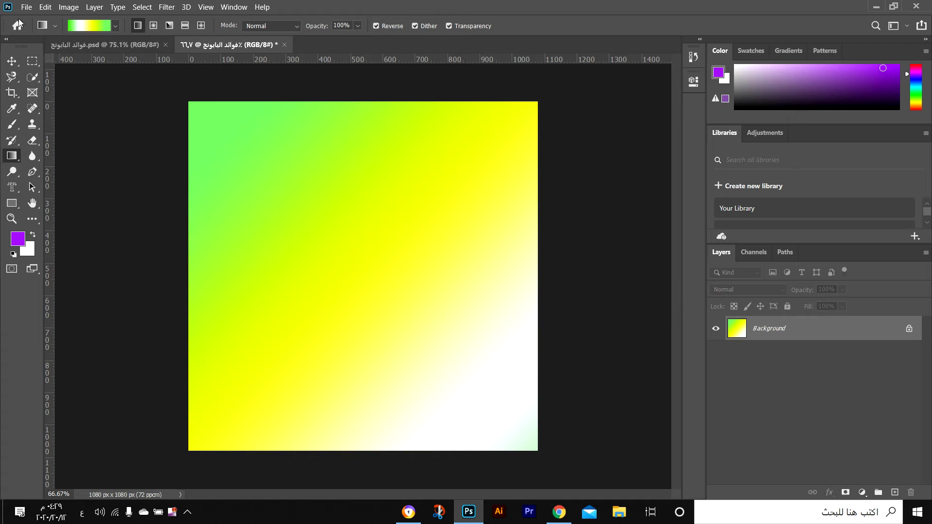
left_click(102, 45)
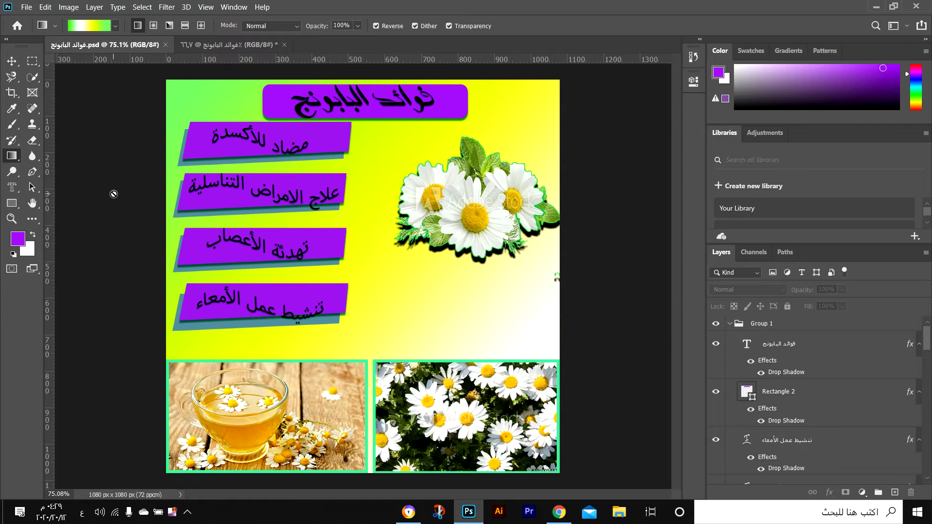
left_click(206, 45)
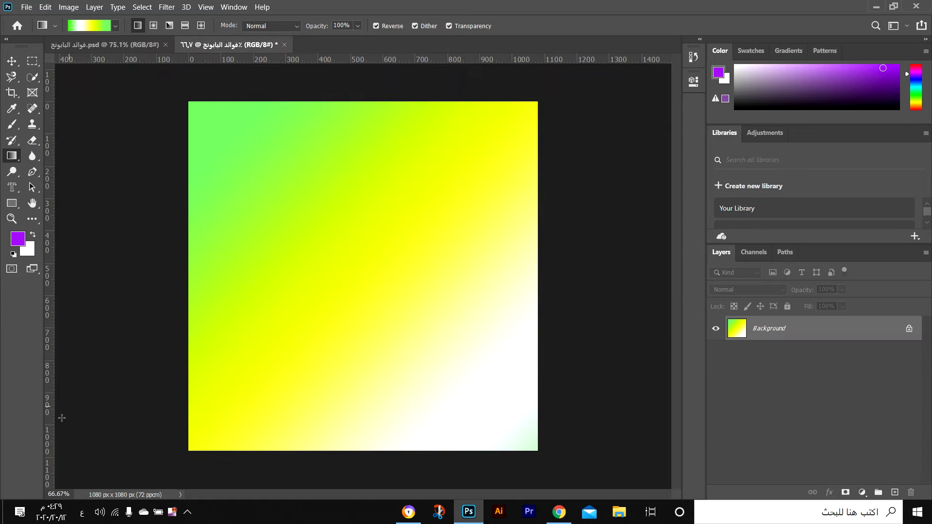
- Place the chamomile tea cup image from the desktop, scale it to about 14.6% and move it to the canvas's lower-left corner
key("super+d")
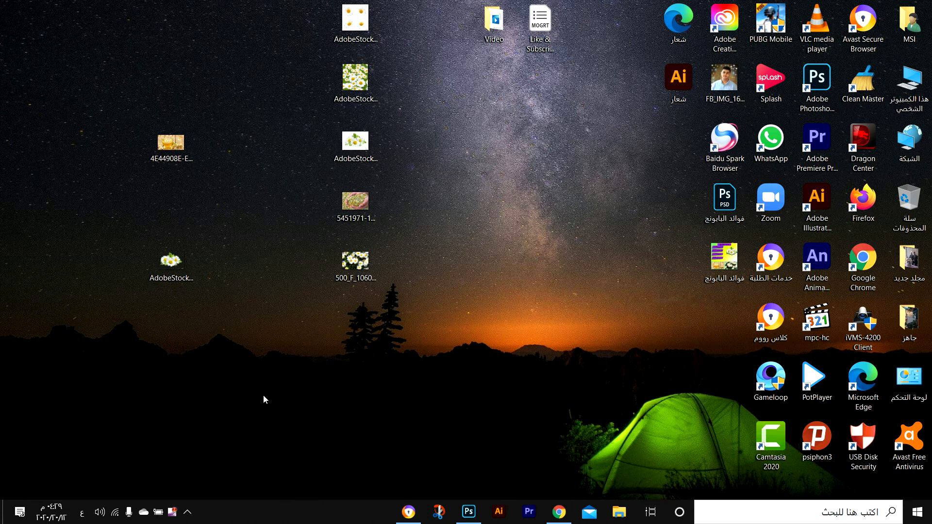
left_click_drag(171, 142, 255, 372)
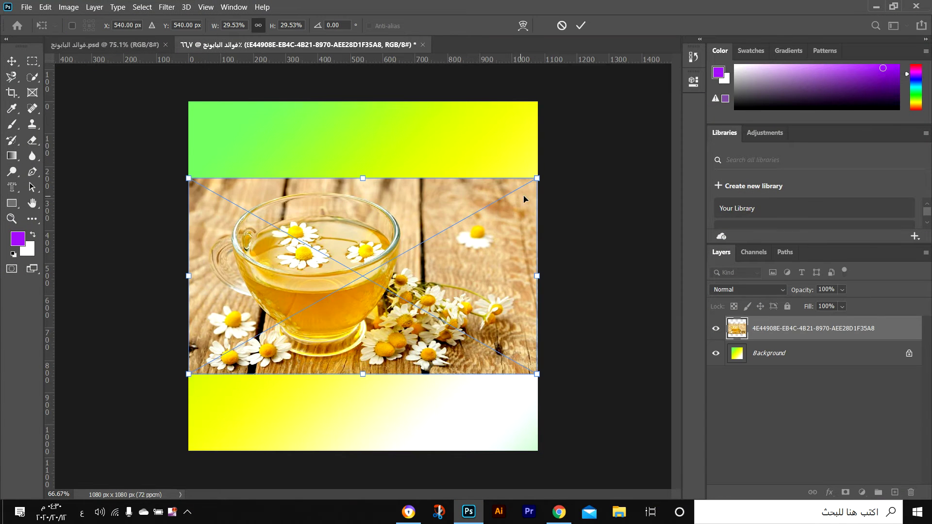
left_click_drag(537, 180, 357, 276)
left_click_drag(262, 322, 259, 402)
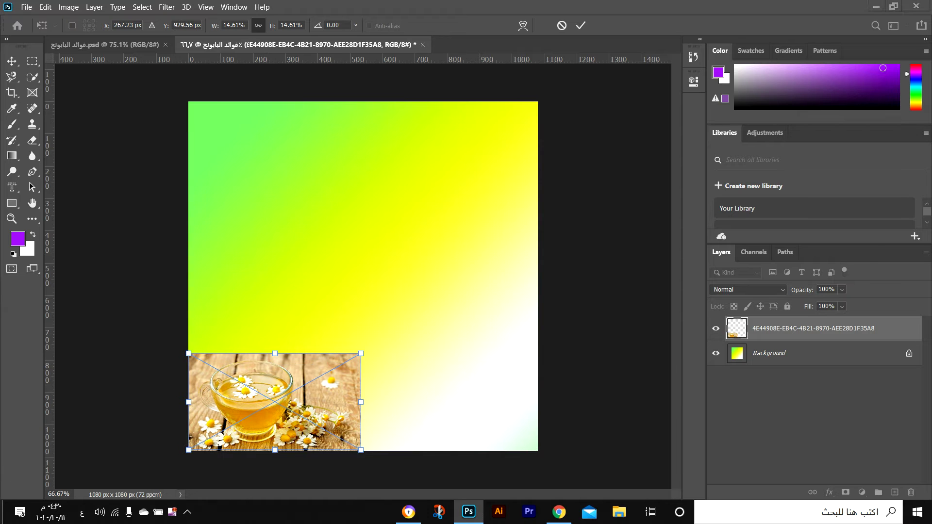
key("super+d")
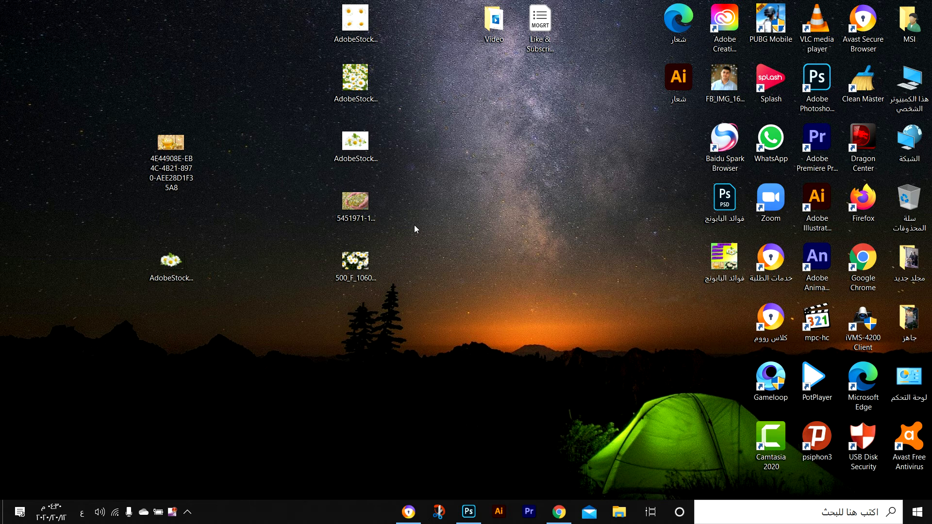
left_click(469, 512)
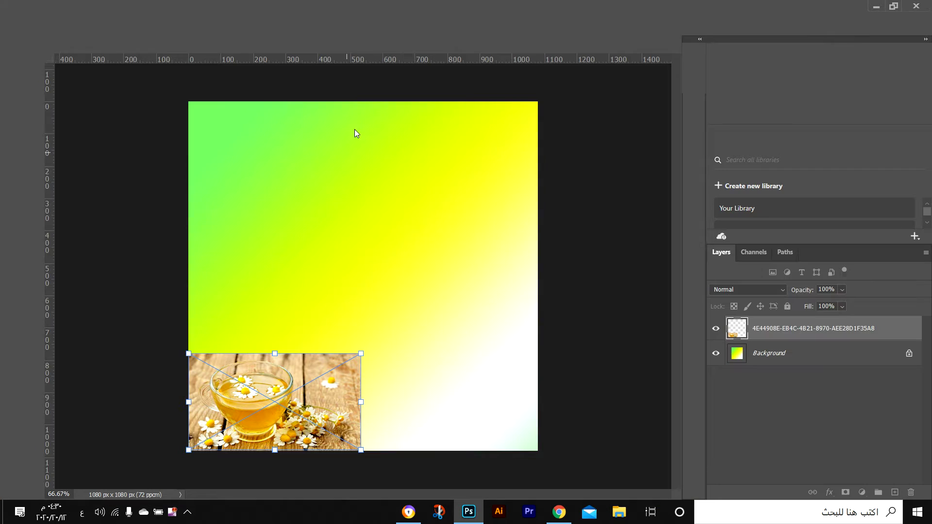
left_click(141, 46)
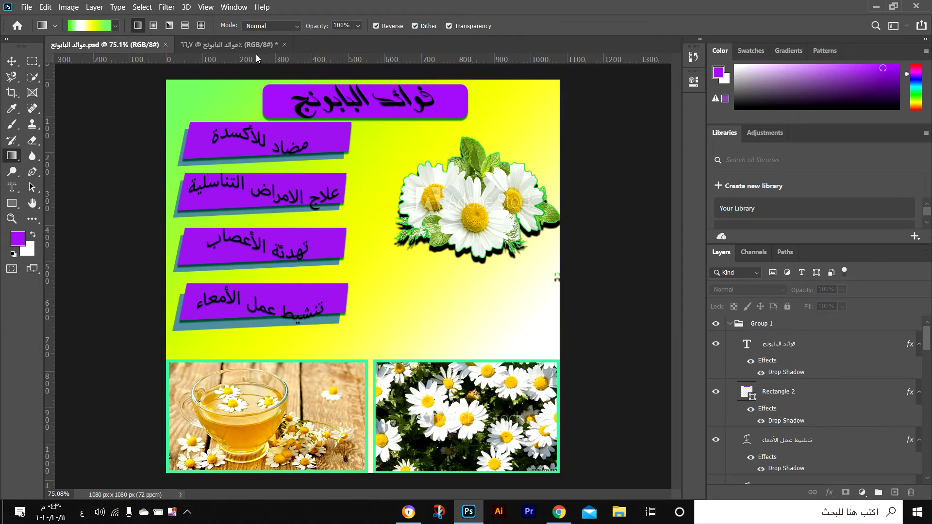
left_click(245, 44)
- Try to place the daisy field image from the desktop and scale it to about 29.3%
left_click(1, 513)
left_click_drag(347, 276, 461, 388)
left_click_drag(536, 158, 308, 312)
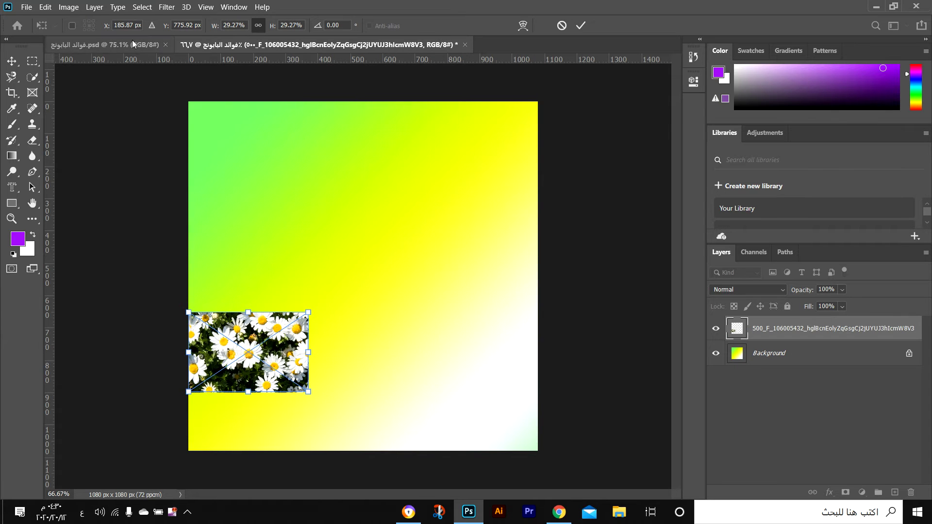
left_click(131, 44)
left_click(238, 45)
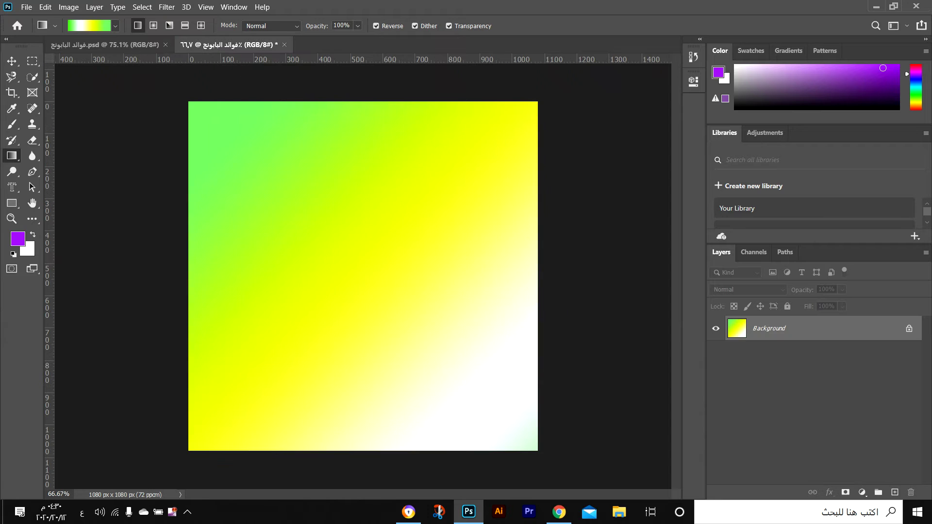
left_click_drag(595, 403, 600, 400)
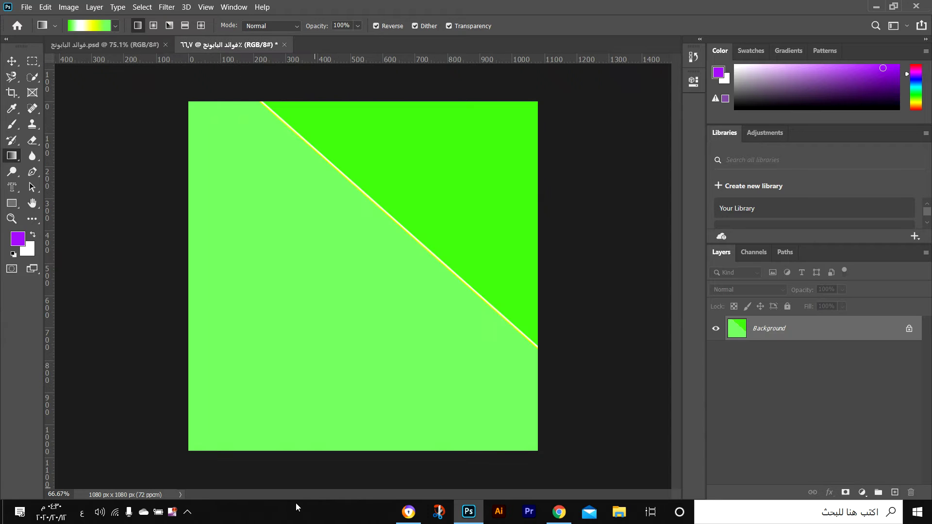
left_click(12, 61)
left_click_drag(362, 287, 354, 281)
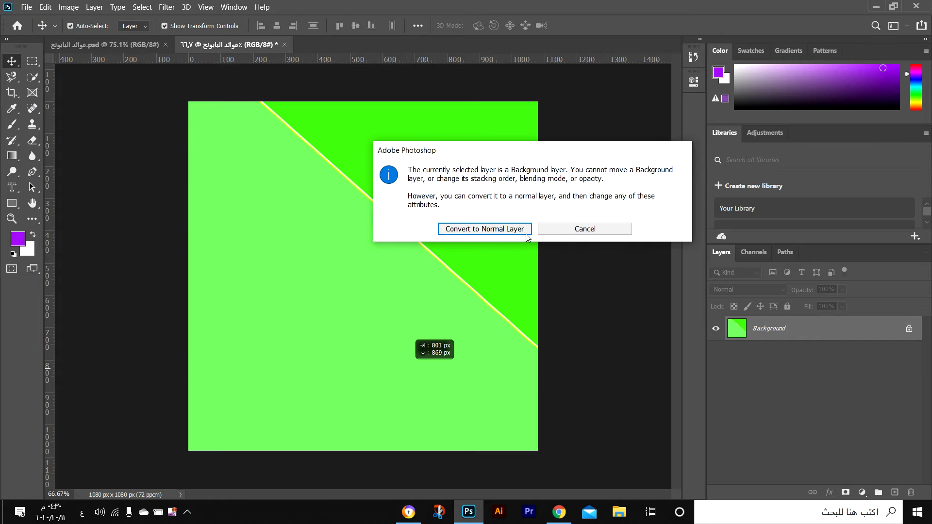
left_click(584, 229)
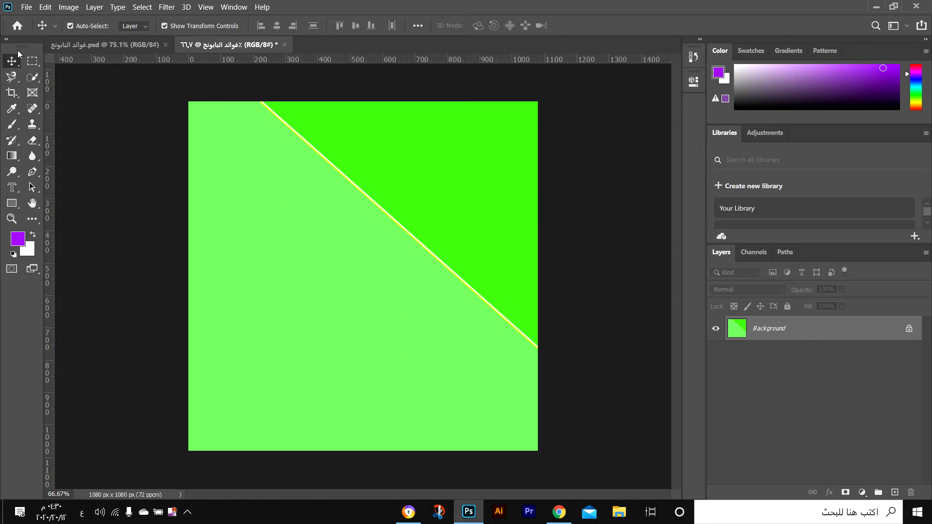
- Redraw the background's green-yellow-white linear gradient diagonally from the canvas's upper-left corner to its lower-right corner
left_click(12, 156)
mouse_move(154, 87)
left_mouse_down()
mouse_move(203, 124)
mouse_move(549, 489)
left_mouse_up()
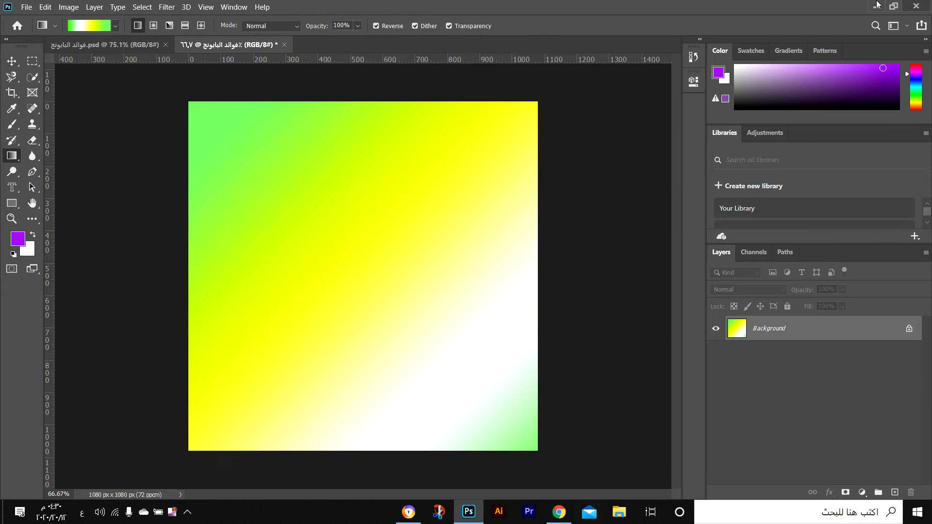
- Place the daisy field image from the desktop, scaled down and fitted into the canvas's lower-right corner
left_click(468, 512)
left_click_drag(355, 265, 487, 395)
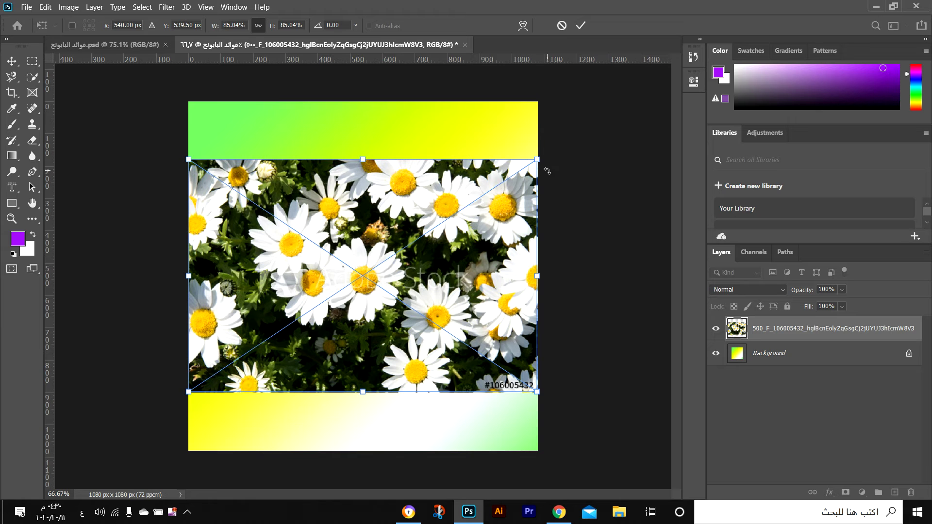
left_click_drag(536, 156, 375, 268)
left_click_drag(289, 317, 465, 382)
left_click_drag(356, 324, 386, 350)
left_click(581, 25)
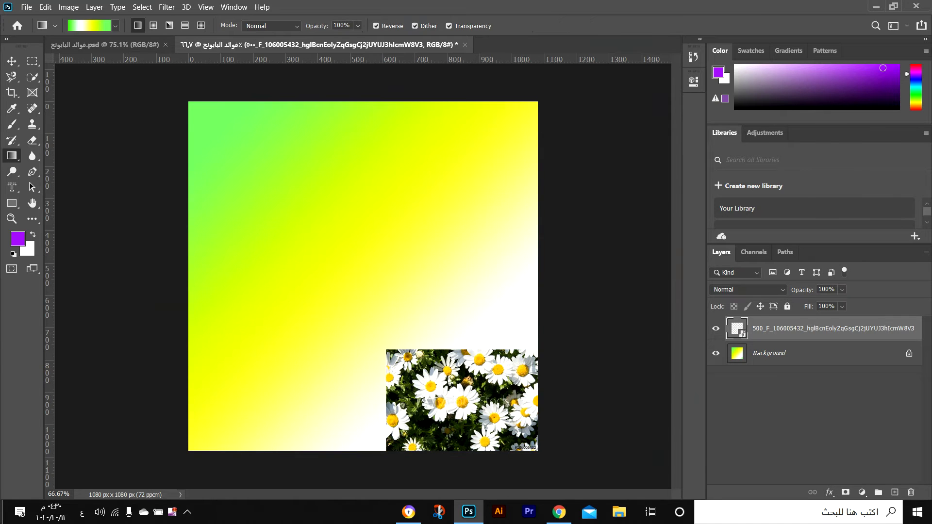
- Place the chamomile tea cup image from the desktop and scale it to about 13.1% near the canvas's lower-left corner
left_click(2, 515)
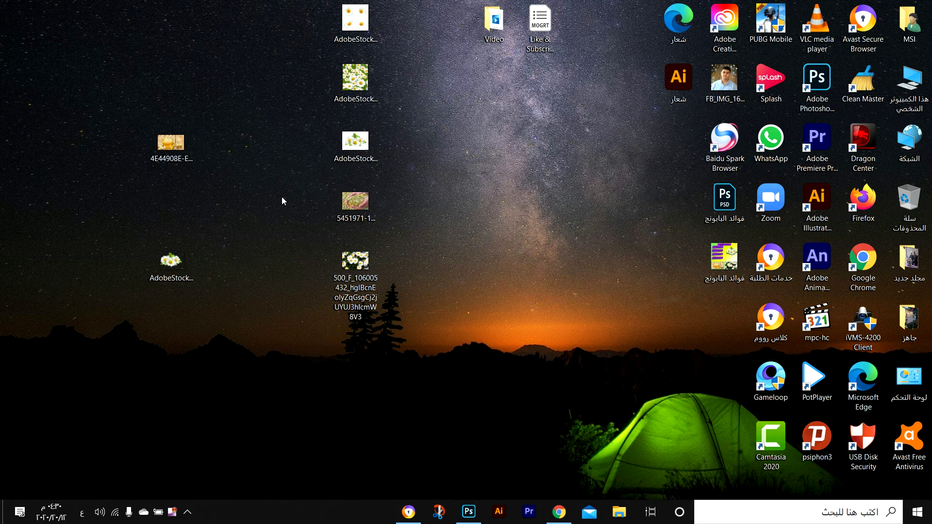
left_click_drag(182, 129, 283, 390)
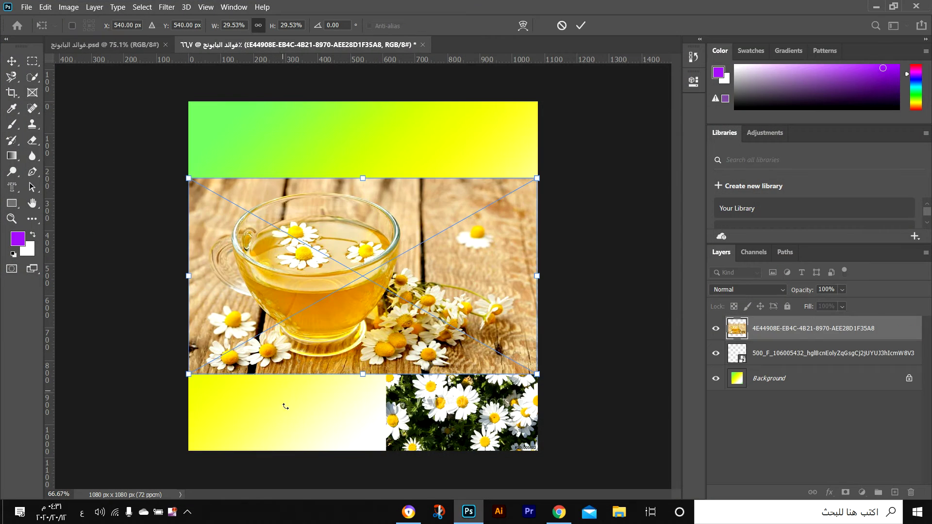
left_click_drag(527, 178, 340, 292)
left_click_drag(284, 335, 263, 422)
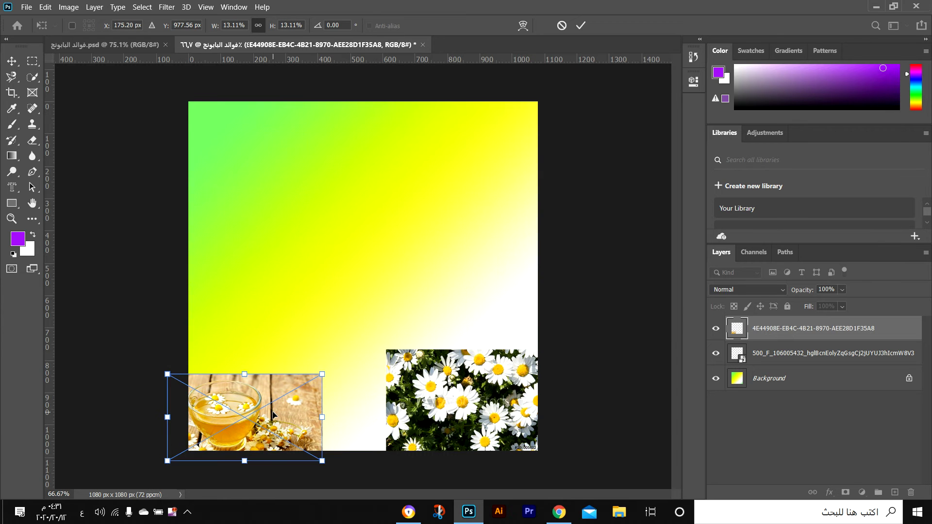
- Align the tea cup image flush with the canvas's lower-left corner, without any rotation
scroll(283, 412, "up", 3)
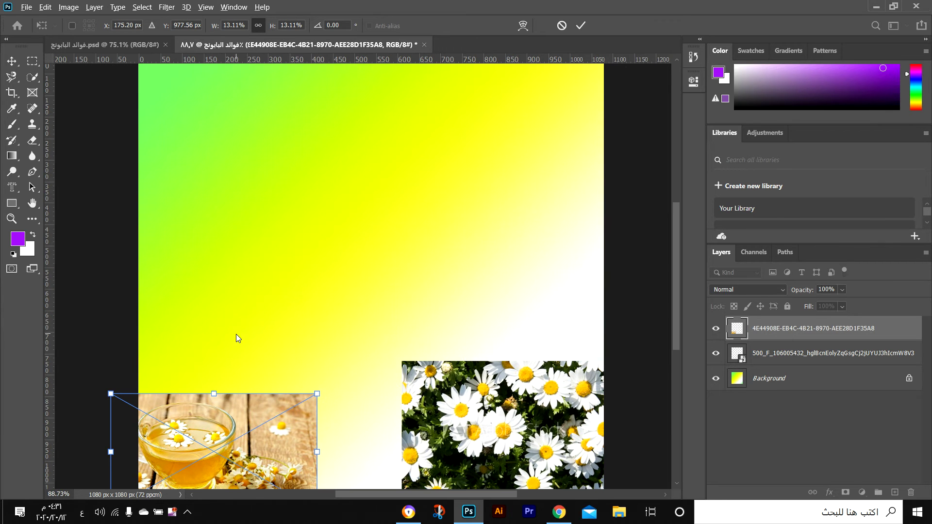
scroll(237, 338, "up", 3)
scroll(469, 316, "down", 2)
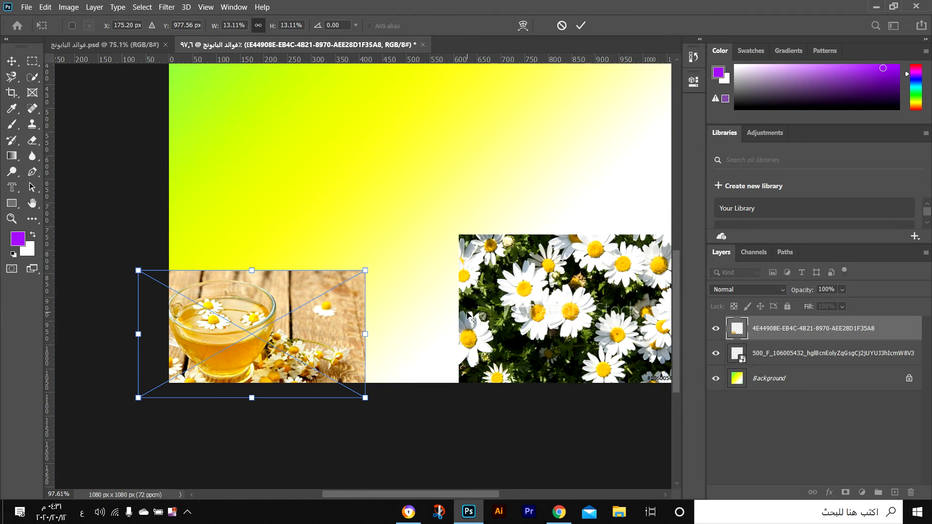
scroll(531, 316, "down", 2)
scroll(455, 335, "up", 1)
scroll(455, 335, "up", 2)
scroll(73, 337, "up", 3)
scroll(73, 338, "down", 4)
left_click_drag(486, 495, 470, 495)
left_click_drag(222, 357, 253, 342)
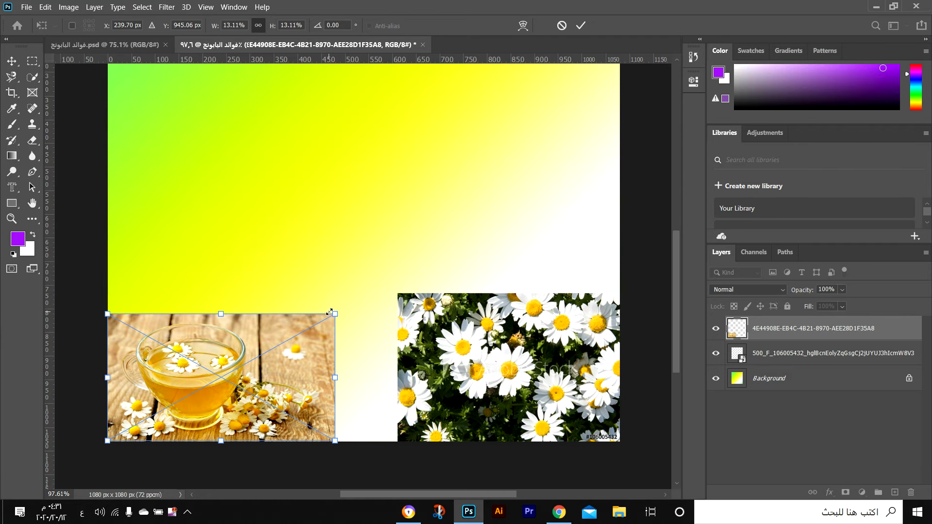
left_click_drag(446, 315, 416, 314)
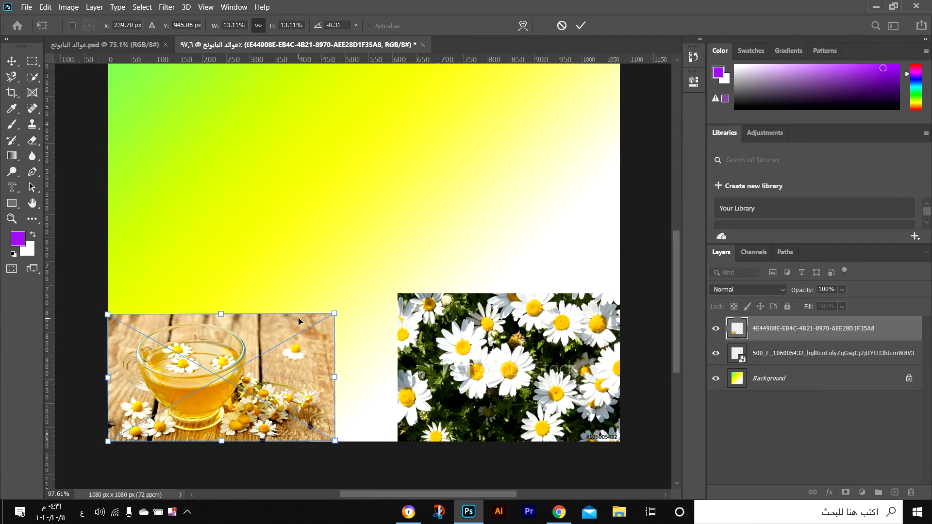
key("ctrl+z")
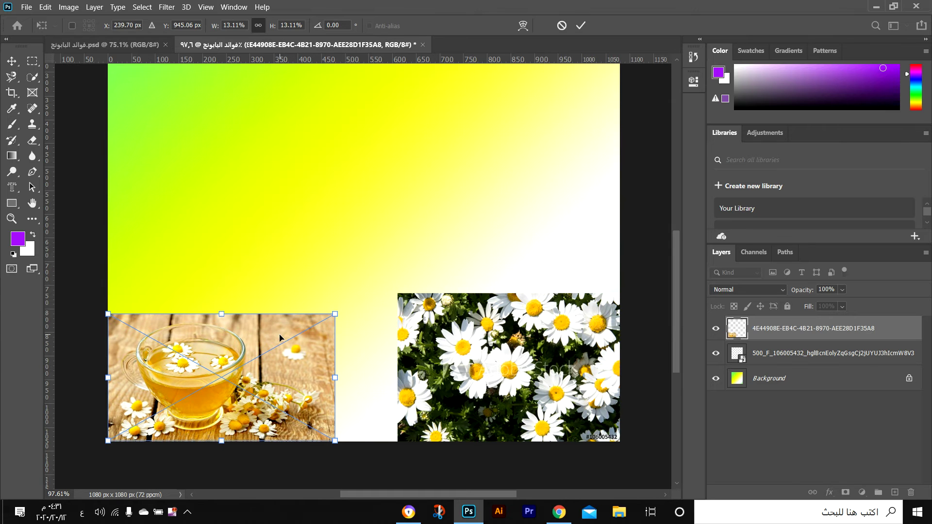
- Enlarge the tea cup image to about 13.45%, keeping it flush with the canvas's lower-left corner
left_click_drag(334, 316, 341, 311)
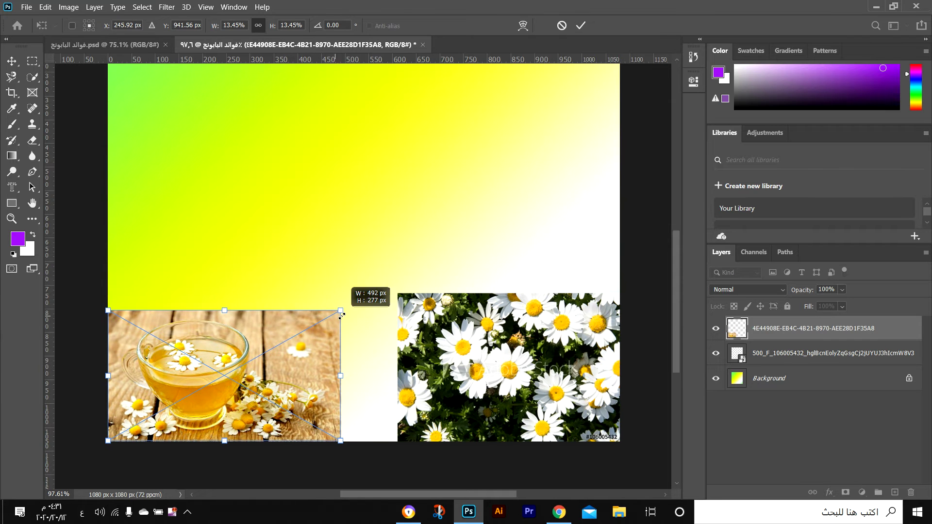
left_click_drag(415, 312, 414, 319)
key("Return")
- Scale down the daisy field image slightly and keep it fitted into the canvas's lower-right corner
left_click(436, 365)
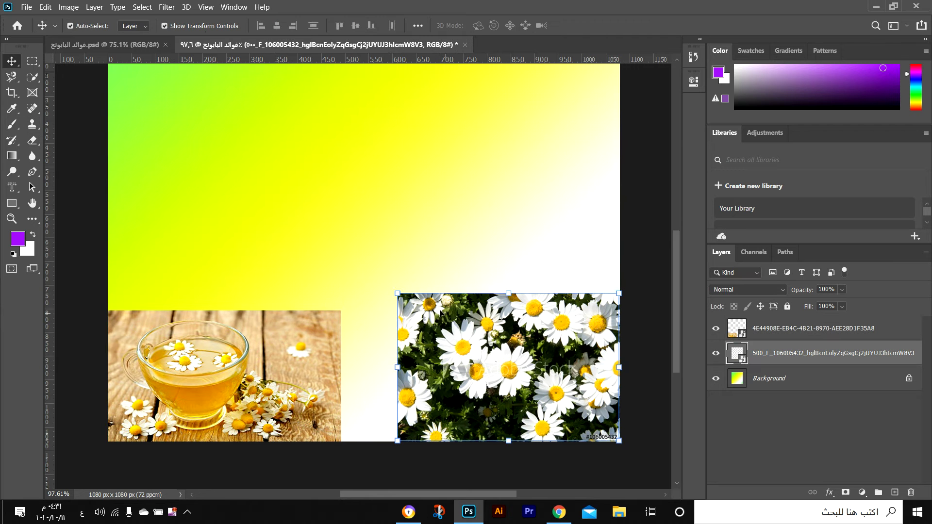
left_click_drag(397, 291, 425, 313)
mouse_move(483, 364)
left_mouse_down()
mouse_move(460, 365)
mouse_move(474, 361)
left_mouse_up()
left_click_drag(414, 385, 396, 386)
left_click_drag(477, 392, 489, 374)
key("Return")
- Enlarge the tea cup image to about 14.4% from its upper-right corner and apply the transformation
left_click(298, 345)
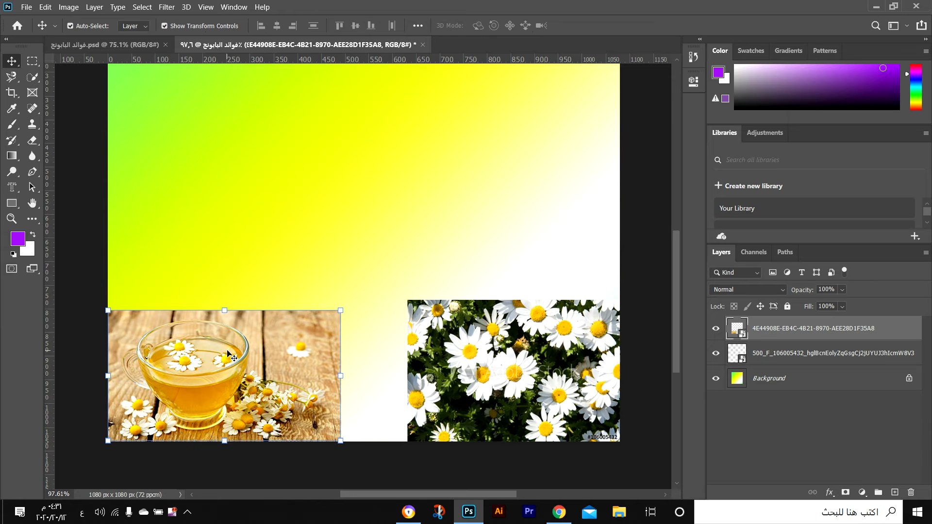
left_click_drag(336, 315, 352, 306)
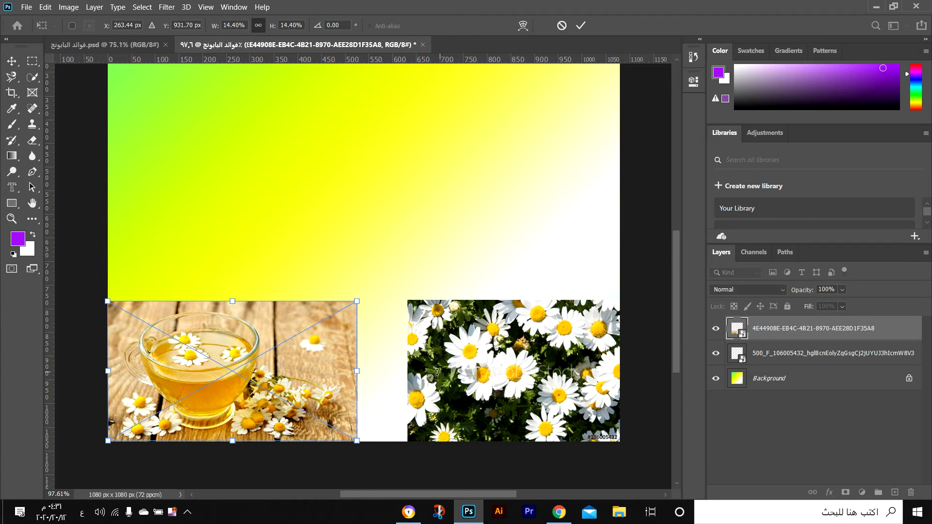
left_click(12, 61)
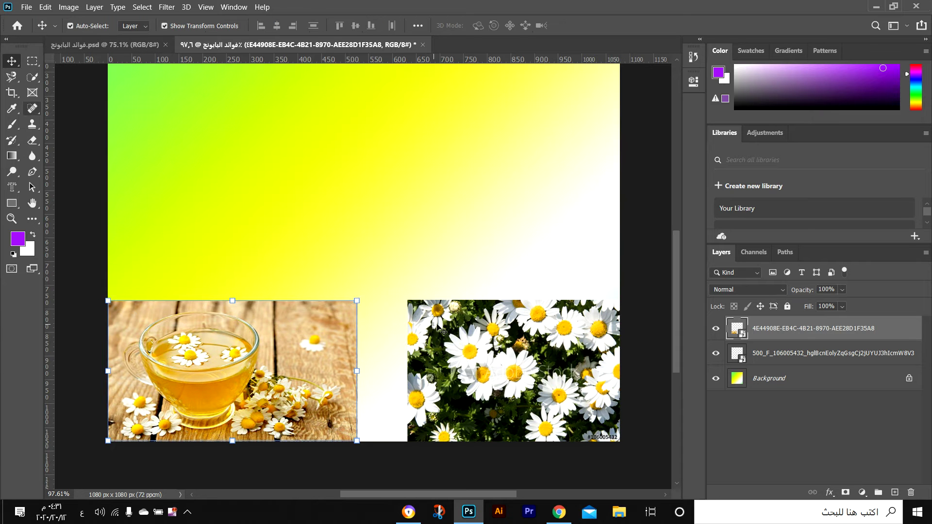
- Enlarge the daisy field image to about 39.57%, extending it toward the tea cup image
left_click(445, 324)
left_click_drag(408, 370, 383, 372)
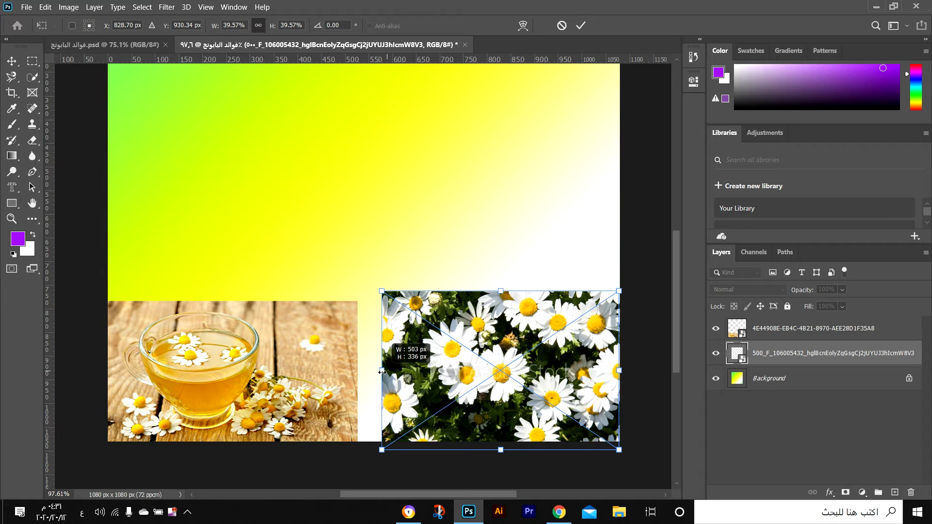
key("Return")
- Enlarge the tea cup image to about 15.06% without rotation, anchored in the canvas's lower-left corner
left_click(349, 319)
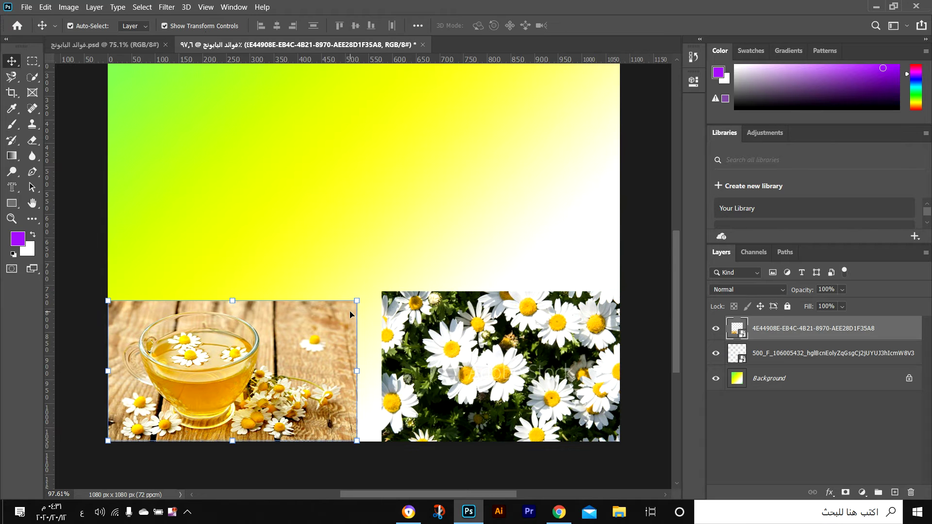
left_click_drag(356, 301, 369, 295)
mouse_move(266, 339)
left_mouse_down()
mouse_move(288, 337)
mouse_move(268, 336)
left_mouse_up()
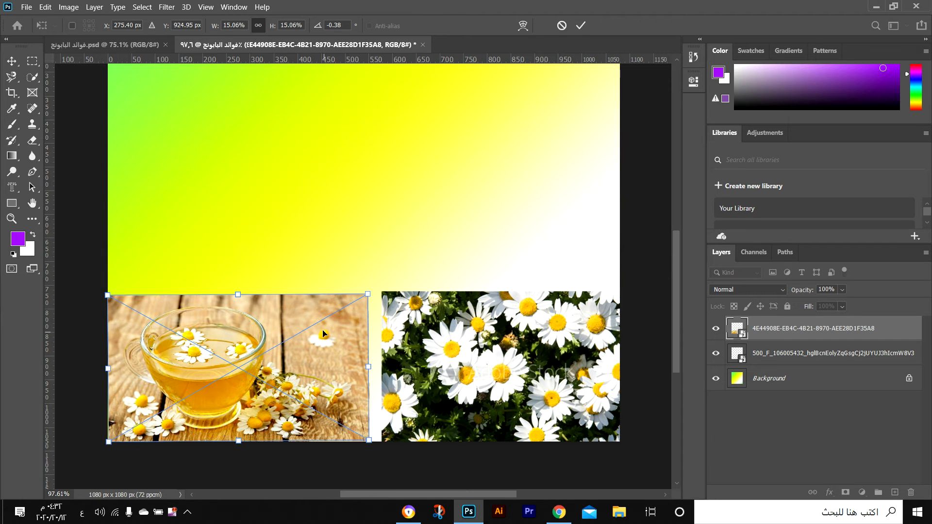
key("Return")
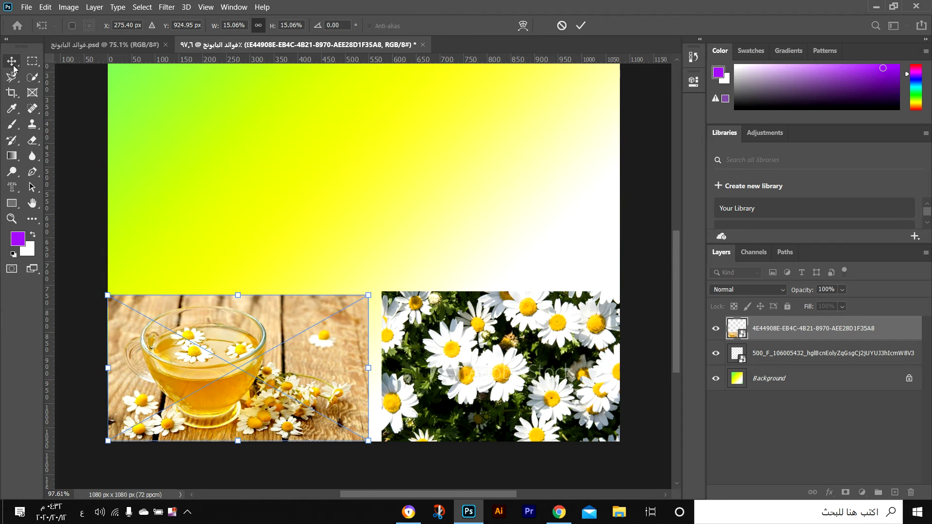
- Scale the daisy field image to about 38.75% so its top edge lines up with the tea cup image's
left_click(470, 367)
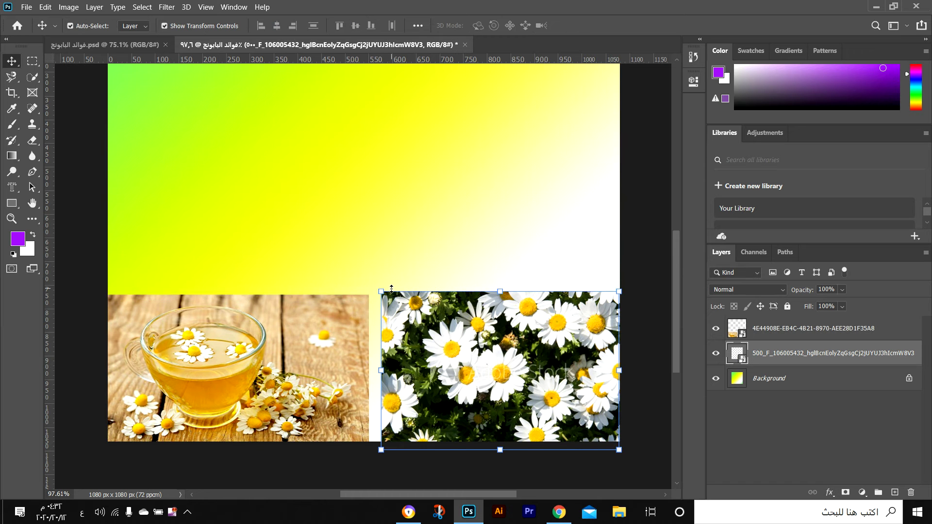
scroll(381, 293, "up", 3)
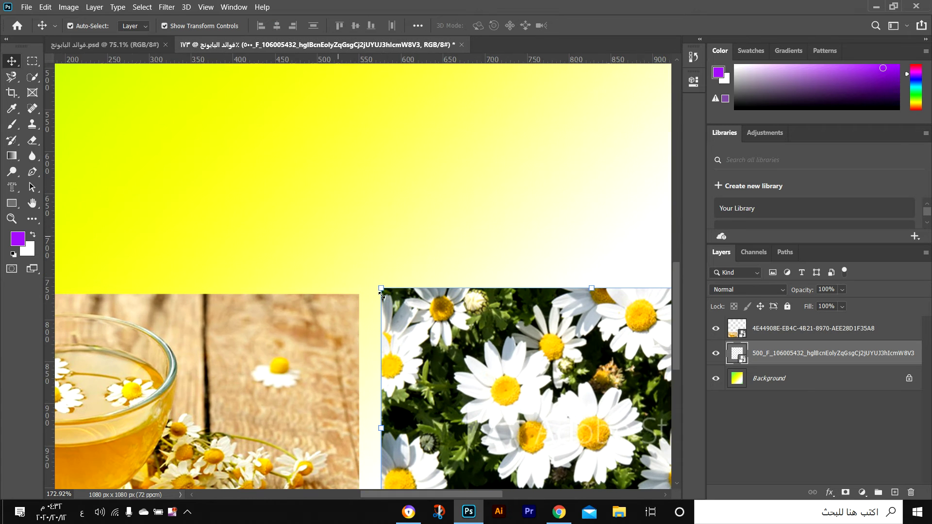
mouse_move(380, 290)
left_mouse_down()
mouse_move(393, 298)
mouse_move(380, 307)
left_mouse_up()
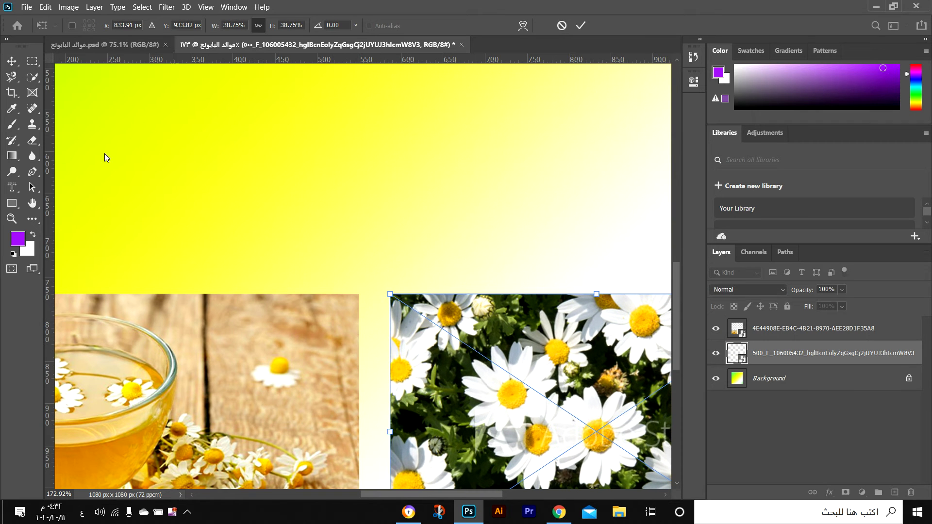
left_click(11, 61)
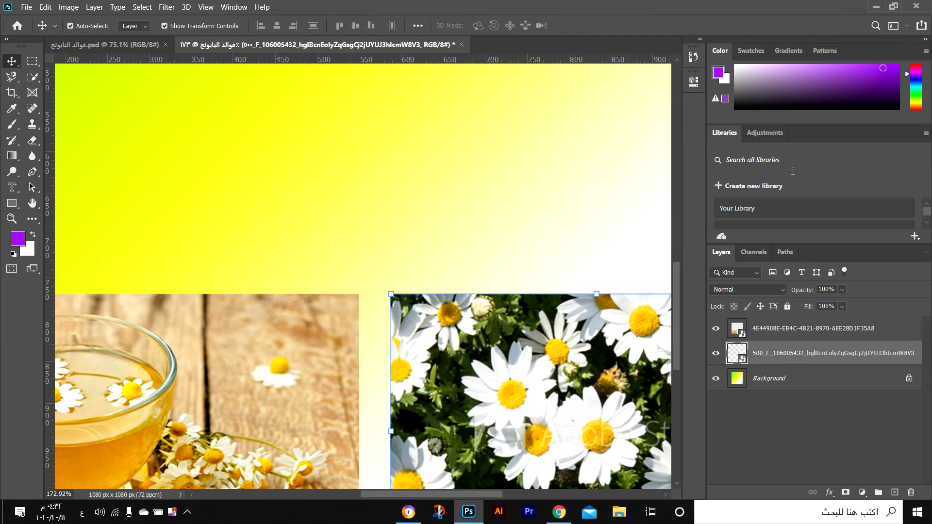
- Check the reference poster, then place the cut-out chamomile bouquet image from the desktop into the new poster document
scroll(520, 243, "down", 5)
left_click(379, 219)
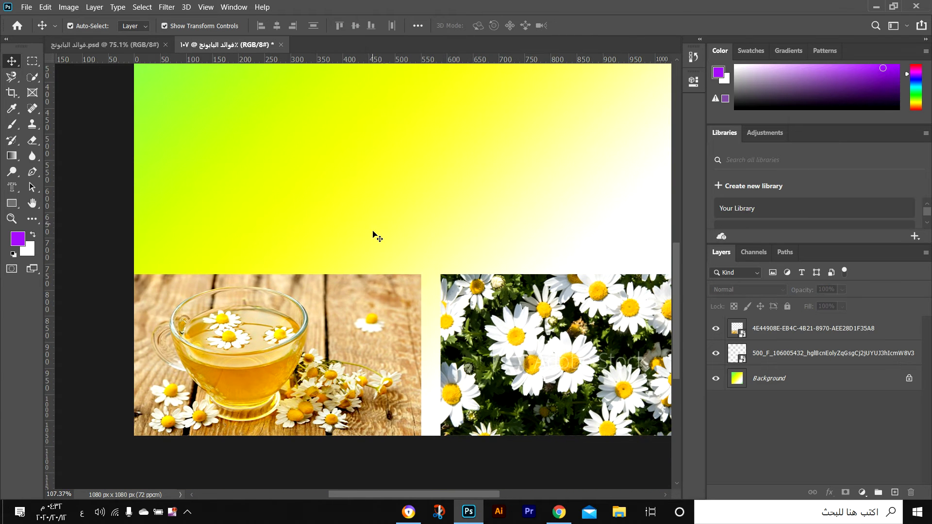
scroll(375, 222, "down", 3)
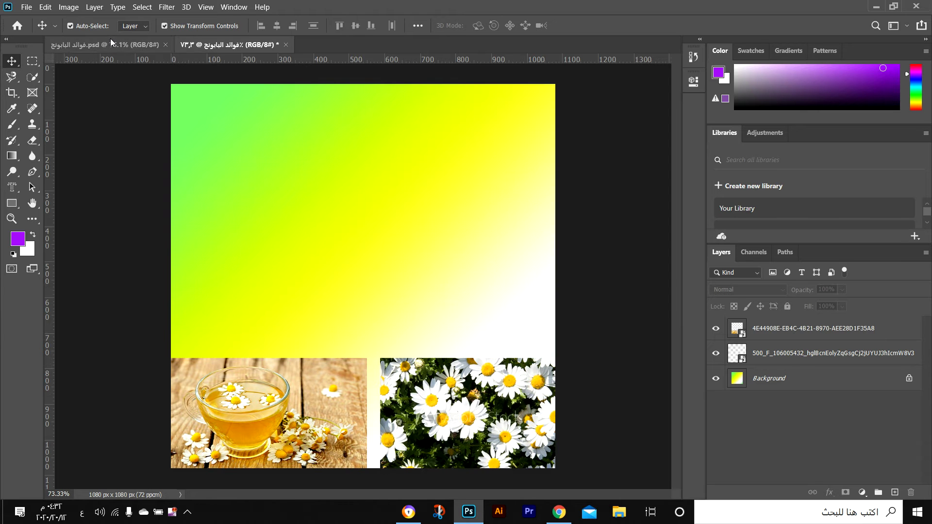
left_click(110, 44)
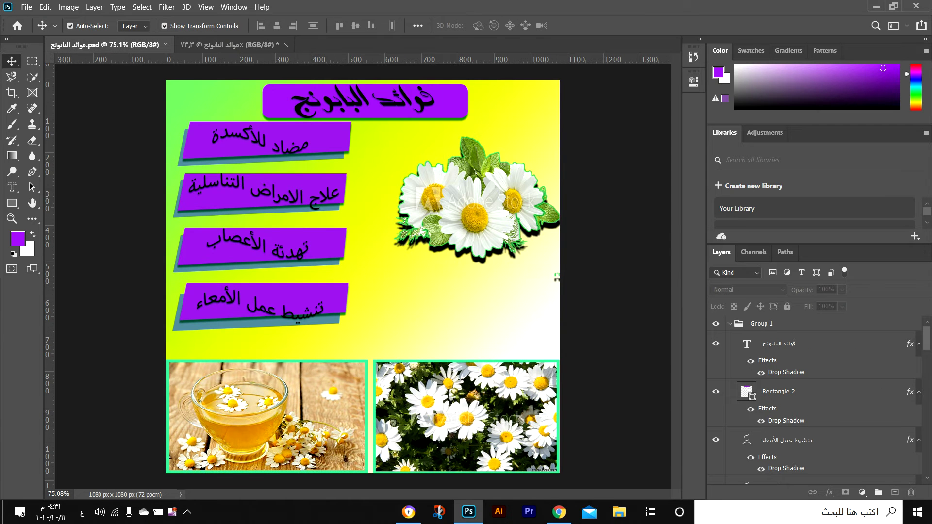
left_click(2, 507)
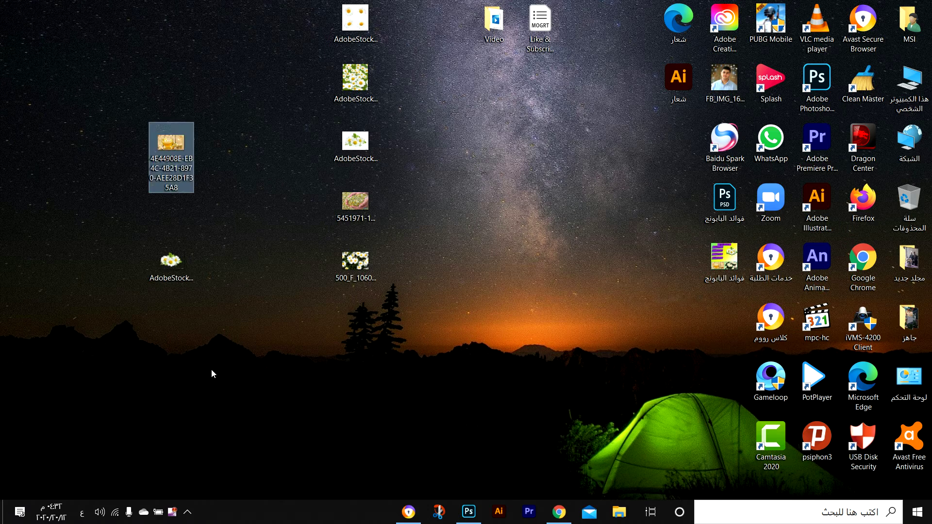
left_click_drag(170, 263, 498, 221)
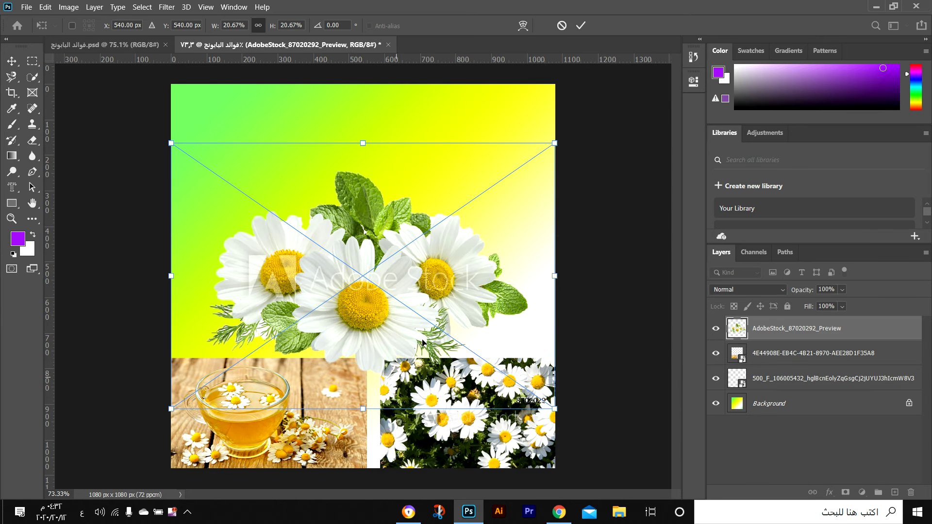
- Scale the chamomile bouquet to about 9.42% and position it against the canvas's right edge, above the daisy field image
left_click_drag(352, 226, 344, 168)
left_click_drag(345, 88, 354, 223)
left_click_drag(369, 287, 456, 210)
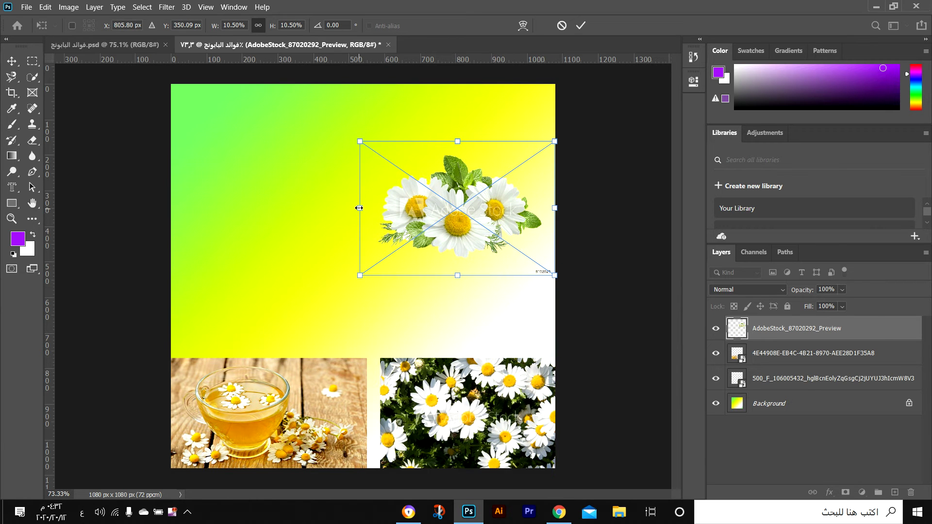
left_click_drag(361, 209, 384, 206)
left_click_drag(469, 213, 471, 225)
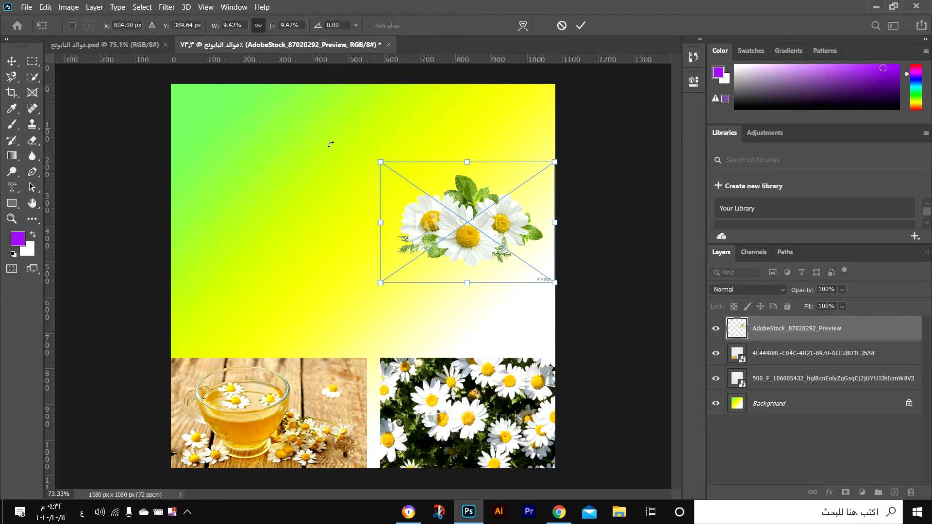
left_click(580, 26)
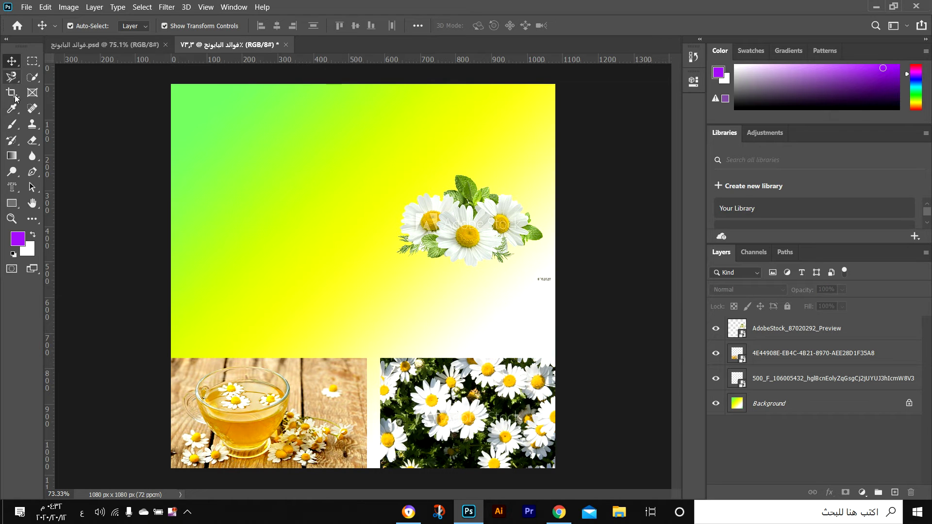
- Add the purple title text "فوائد البانوج" at the top centre of the canvas
left_click(32, 219)
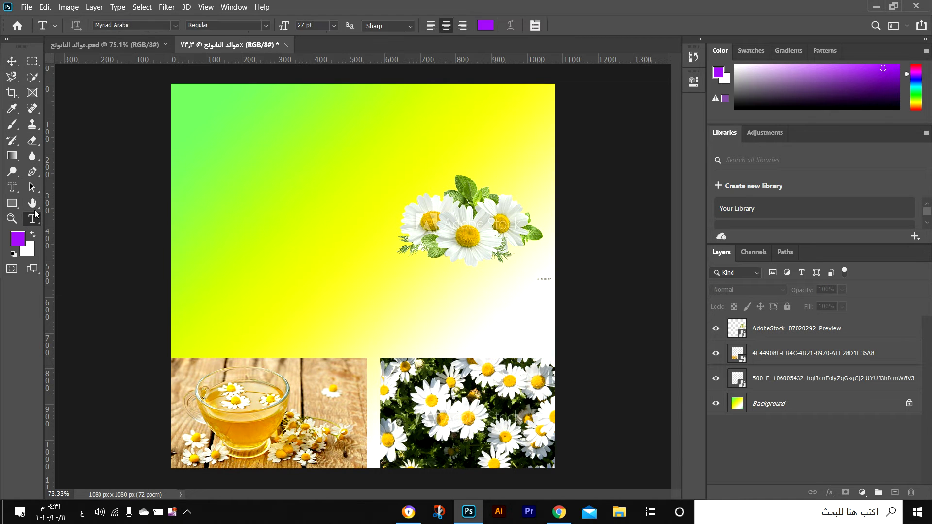
left_click(352, 114)
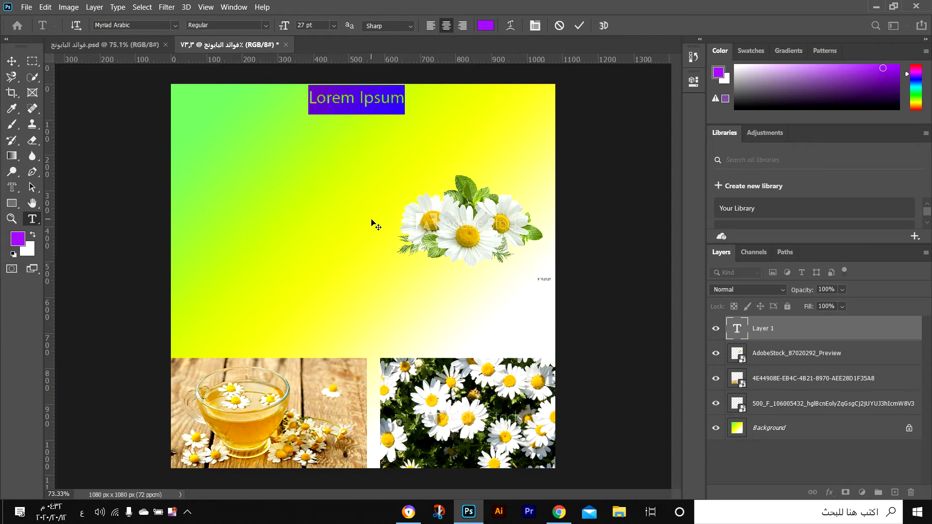
type("فوائد البانو")
type("ج")
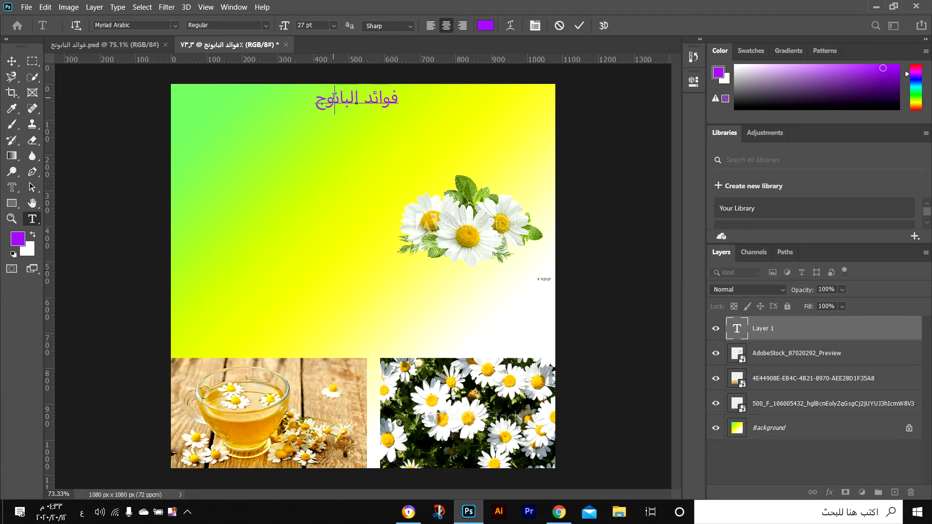
- Set the whole title's font to Bold Italic Art
triple_click(333, 97)
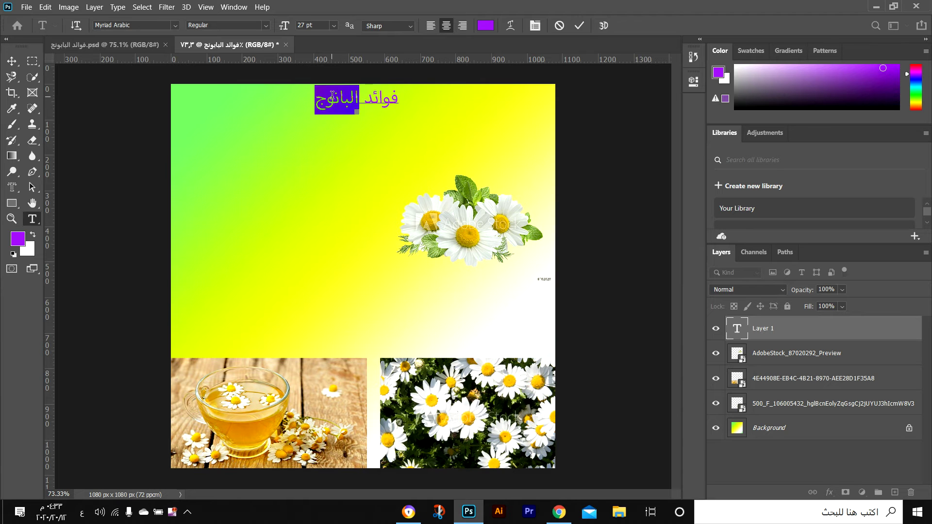
left_click(266, 27)
left_click(180, 25)
left_click(175, 26)
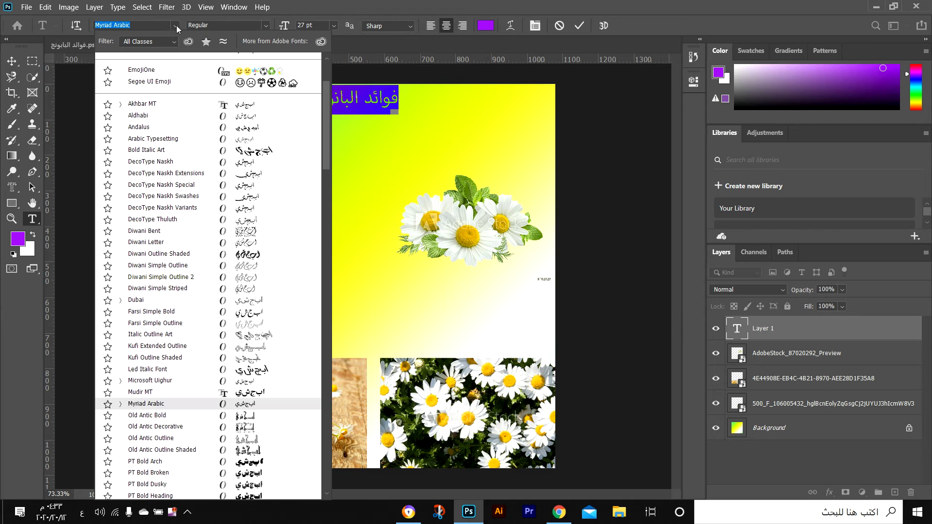
left_click(209, 154)
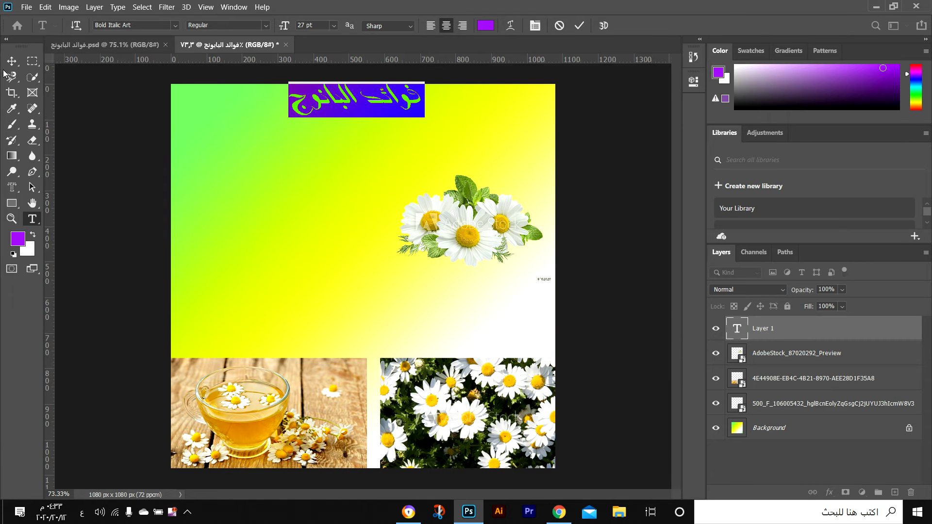
- Enlarge the title slightly and position it near the canvas's top edge, roughly centred
left_click(12, 60)
left_click_drag(362, 103, 449, 107)
left_click_drag(375, 109, 361, 114)
key("Return")
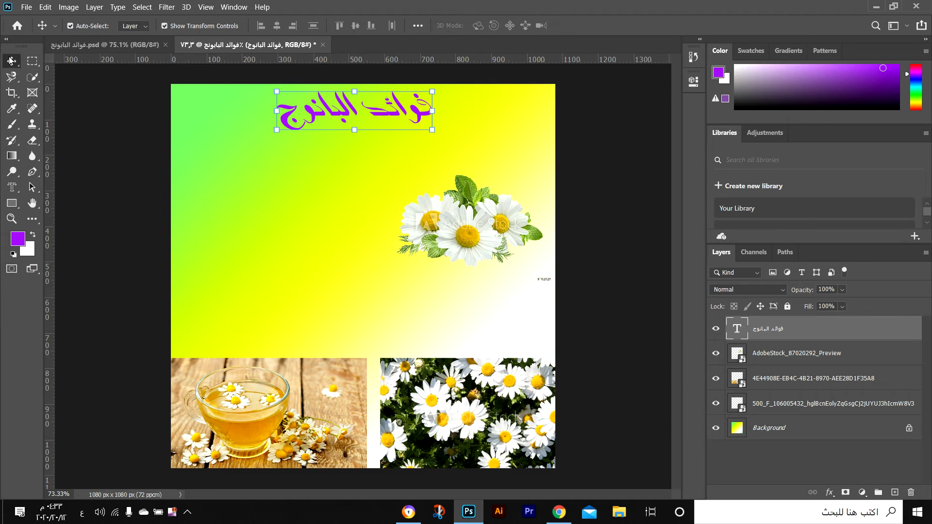
- Draw a purple rectangle about 638 × 126 px over the title and round all its corners to 20 px
left_click(12, 203)
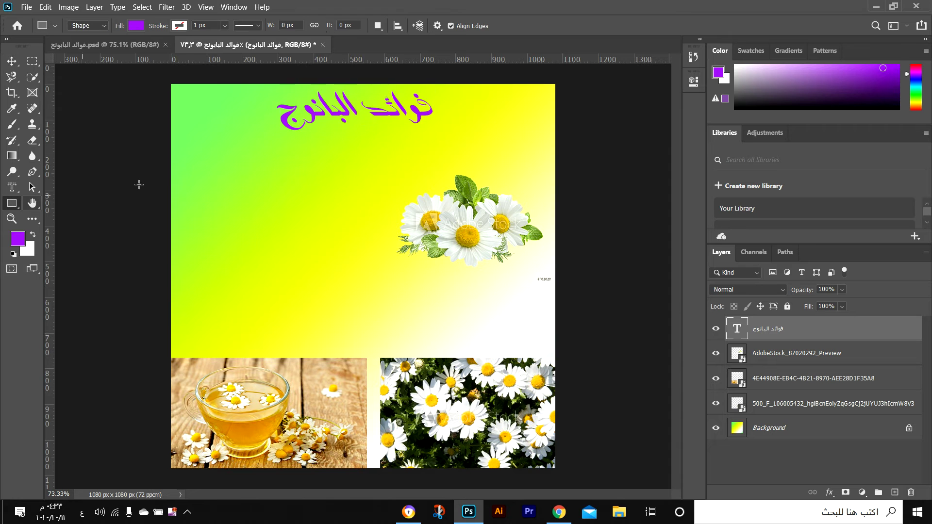
left_click_drag(238, 89, 466, 134)
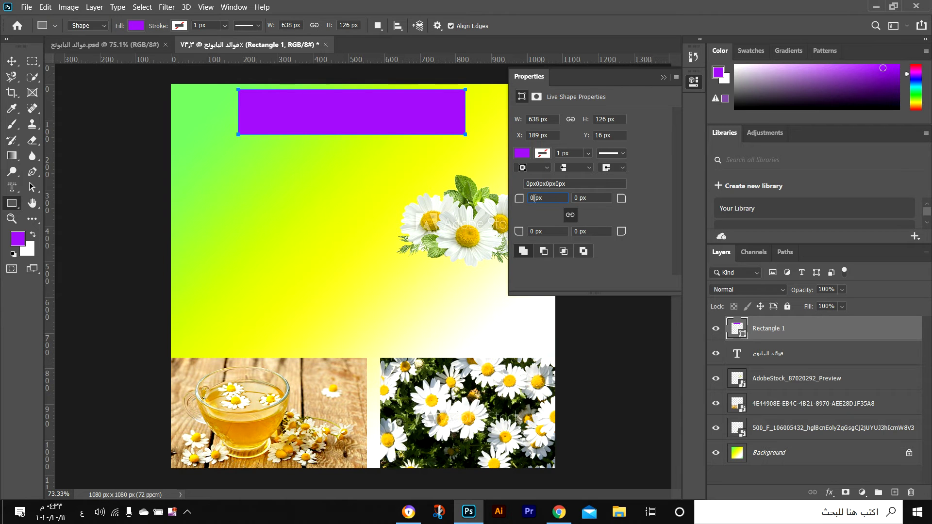
type("5")
type("16")
key("Return")
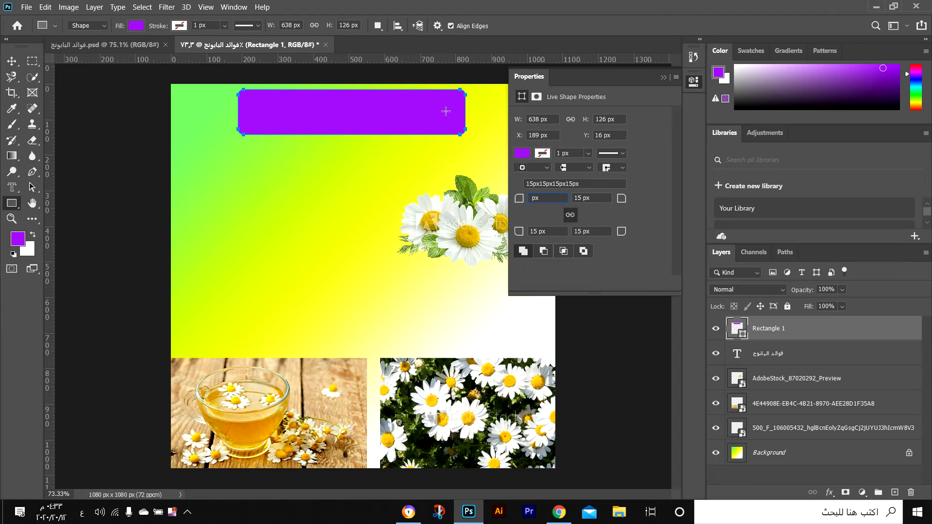
key("Return")
left_click(199, 221)
left_click(500, 197)
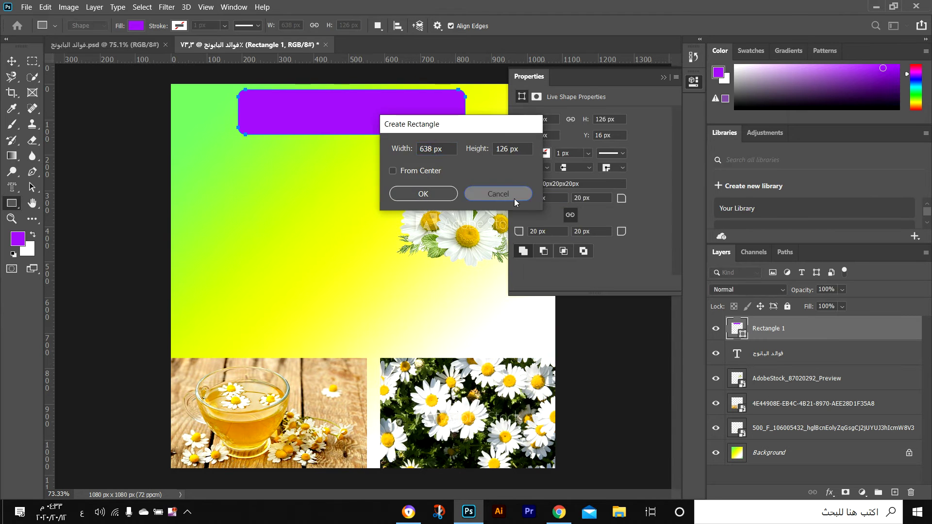
left_click(665, 78)
- Move the purple rectangle up to the canvas's top centre and bring the title layer above it
left_click(11, 61)
left_click(127, 170)
left_click(340, 122)
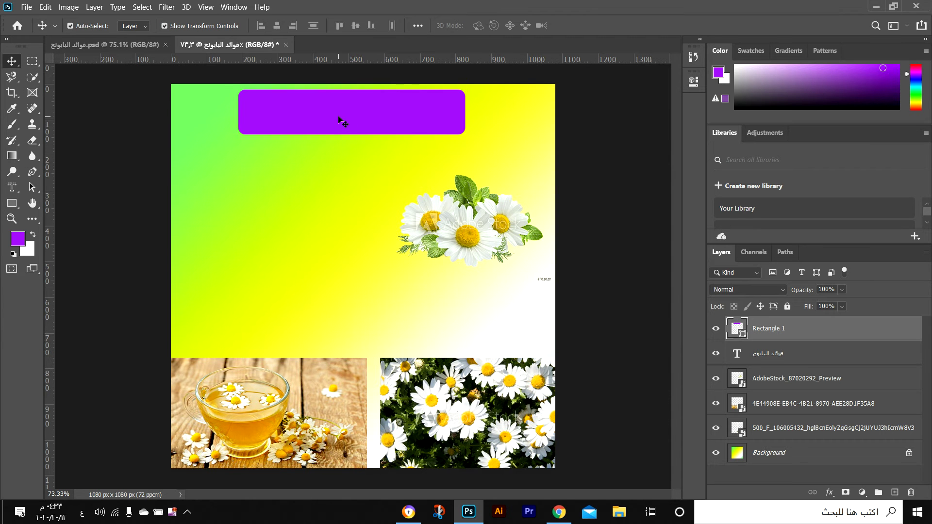
left_click_drag(342, 115, 350, 110)
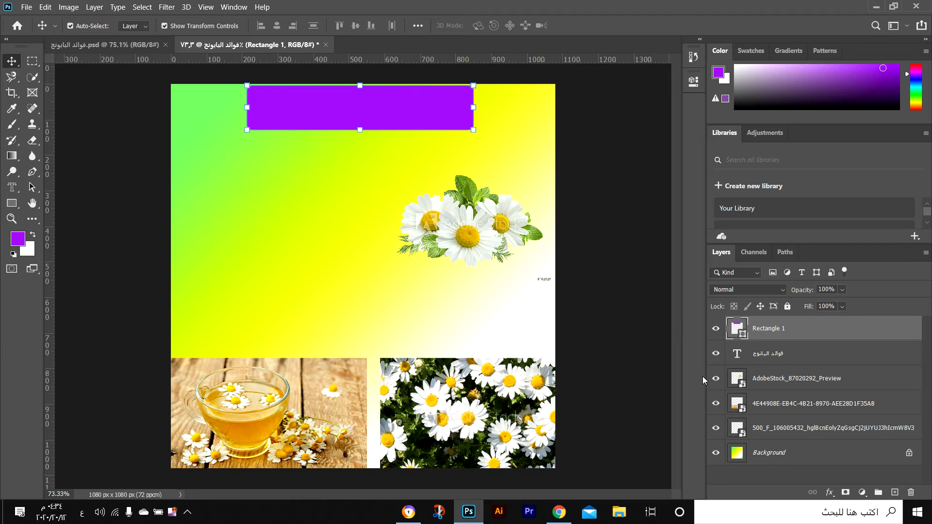
left_click_drag(779, 351, 781, 325)
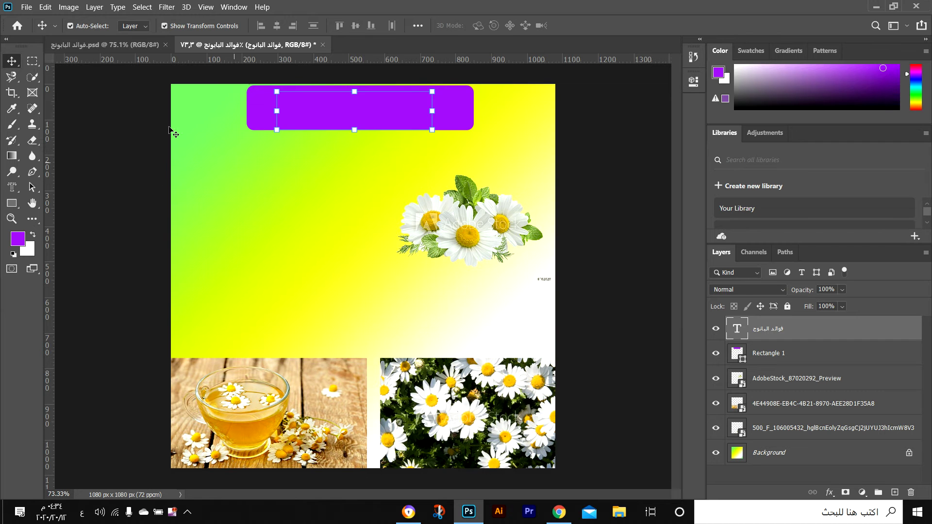
- Hide the purple banner rectangle and set the title text's colour to black (000000)
left_click(108, 145)
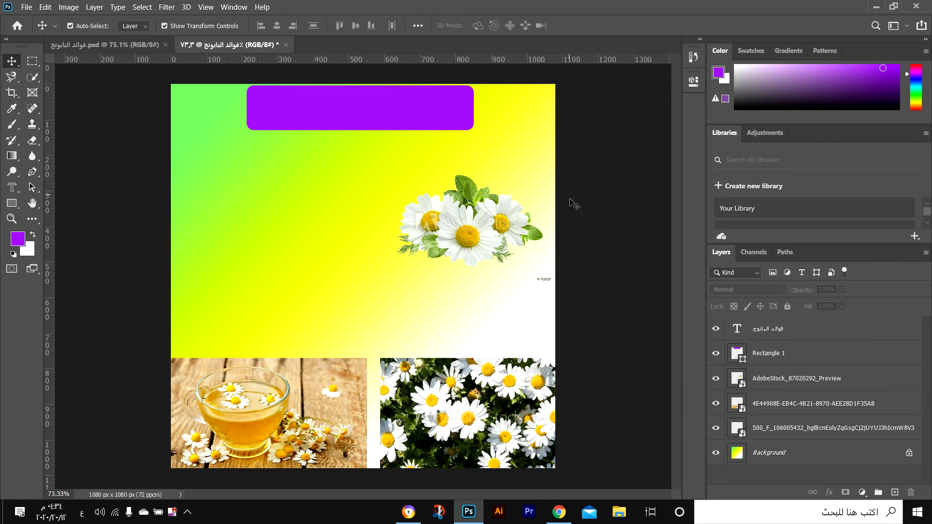
left_click(716, 353)
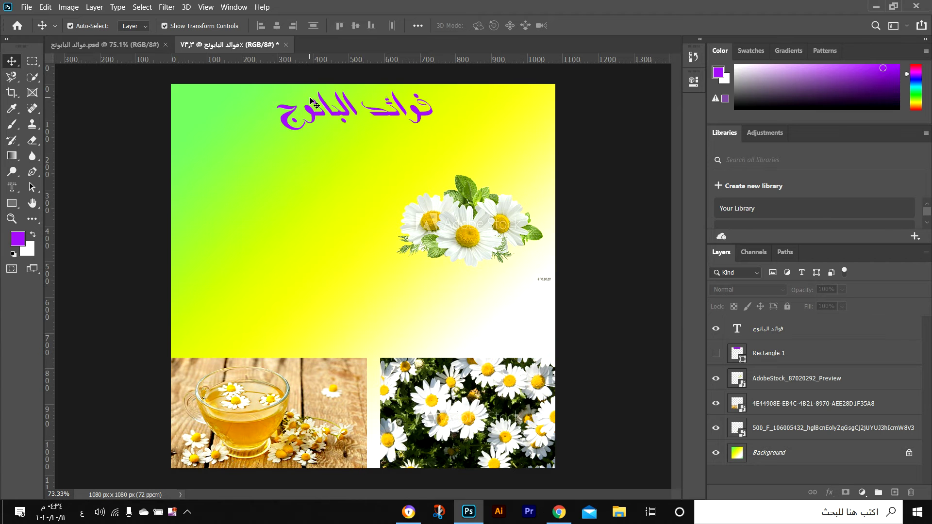
left_click(311, 102)
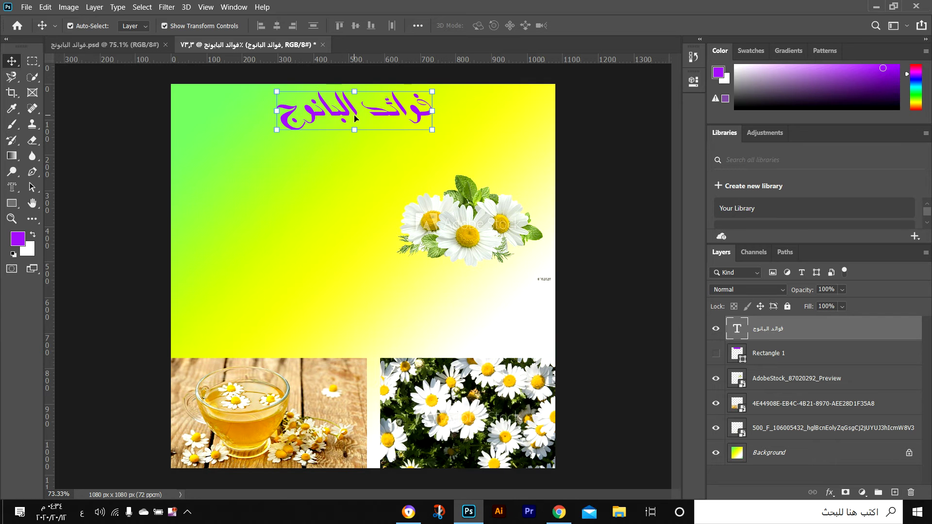
double_click(336, 110)
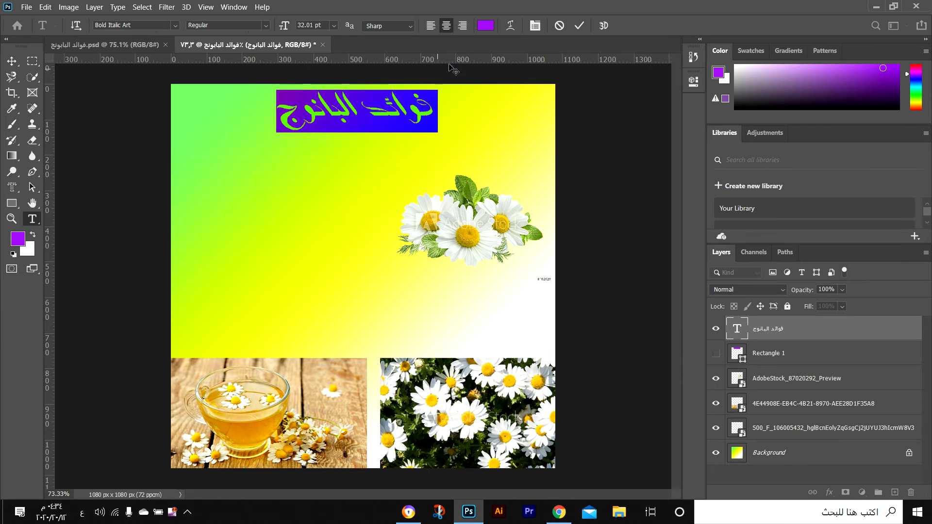
left_click(478, 28)
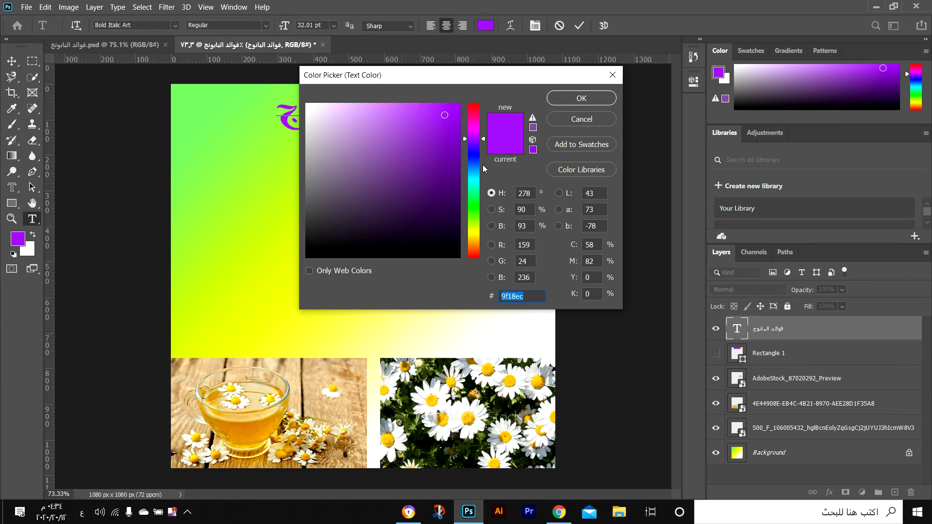
type("000000")
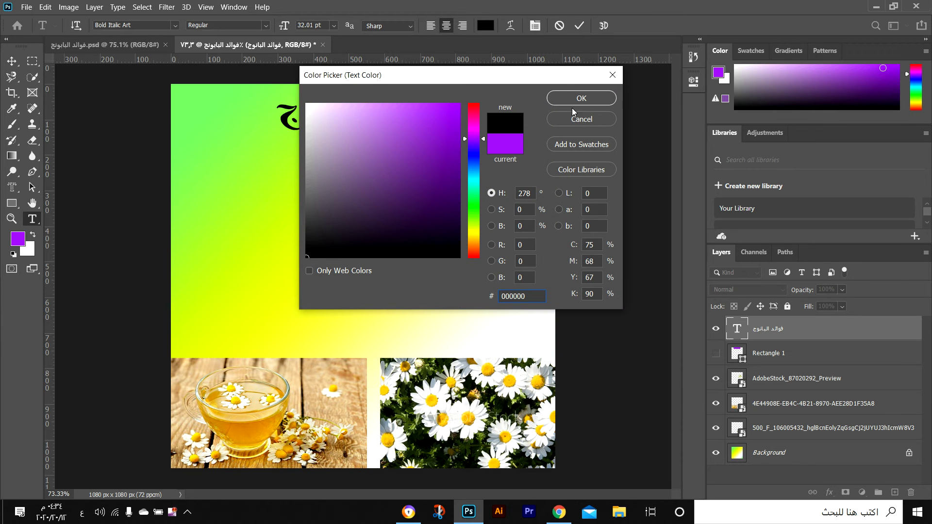
left_click(558, 98)
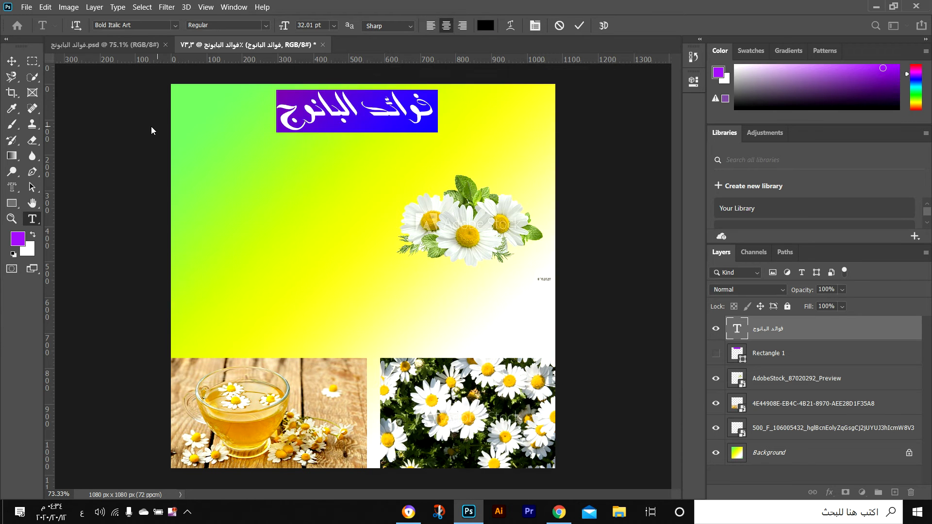
key("ctrl+h")
key("v")
- Show the purple banner again and shift the title slightly so it sits centred on it
left_click(716, 353)
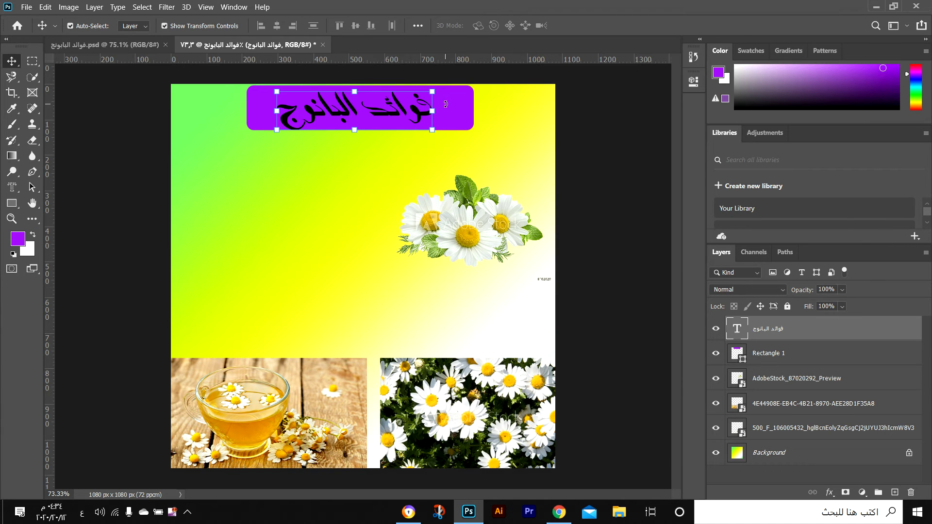
left_click(267, 131)
left_click_drag(342, 106, 333, 102)
left_click(182, 116)
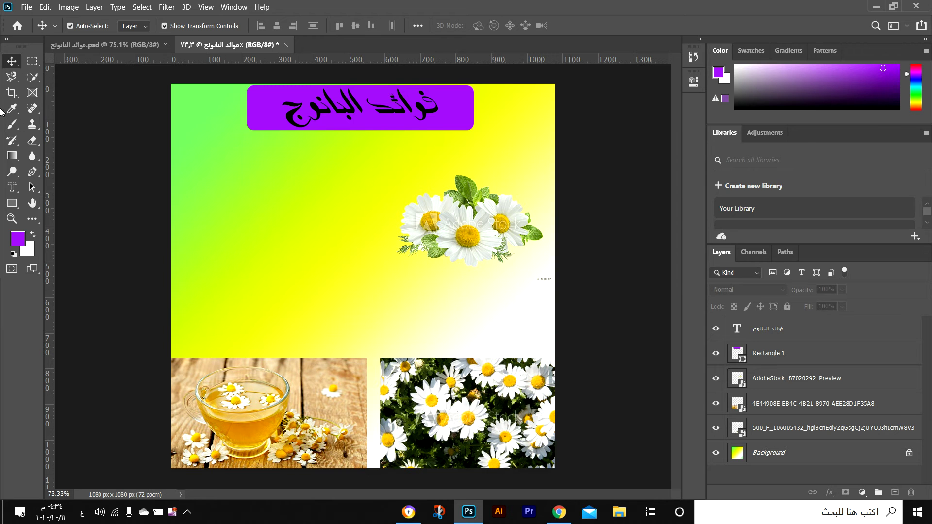
- Draw a second purple rectangle about 419 × 86 px below the title banner, near the canvas's left edge
left_click(12, 155)
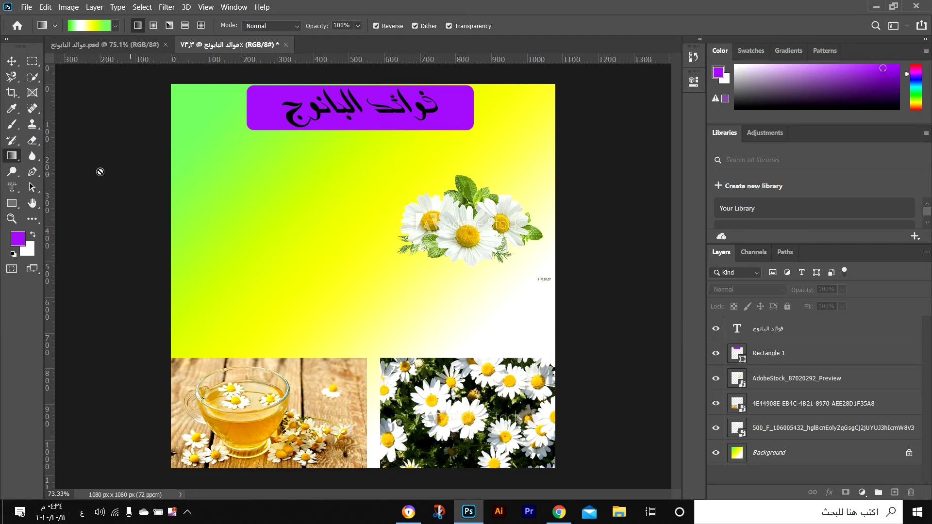
left_click(11, 203)
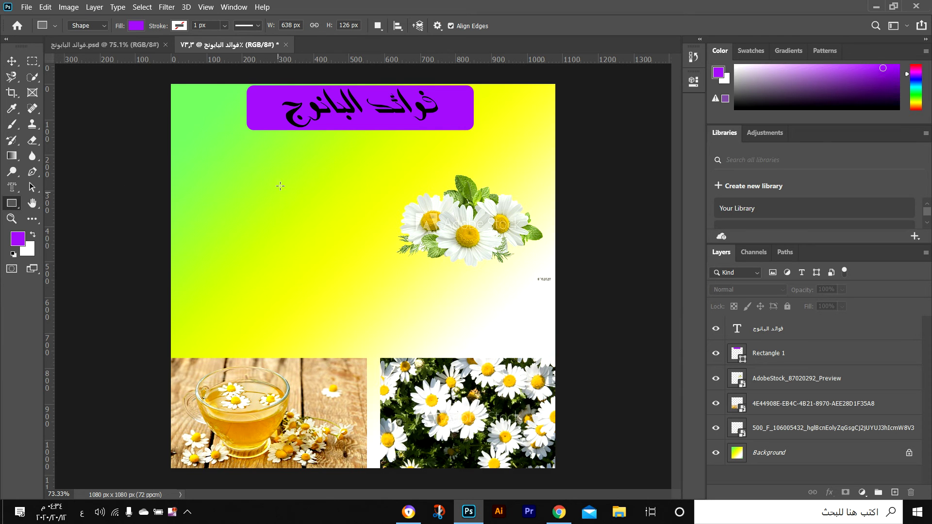
right_click(10, 206)
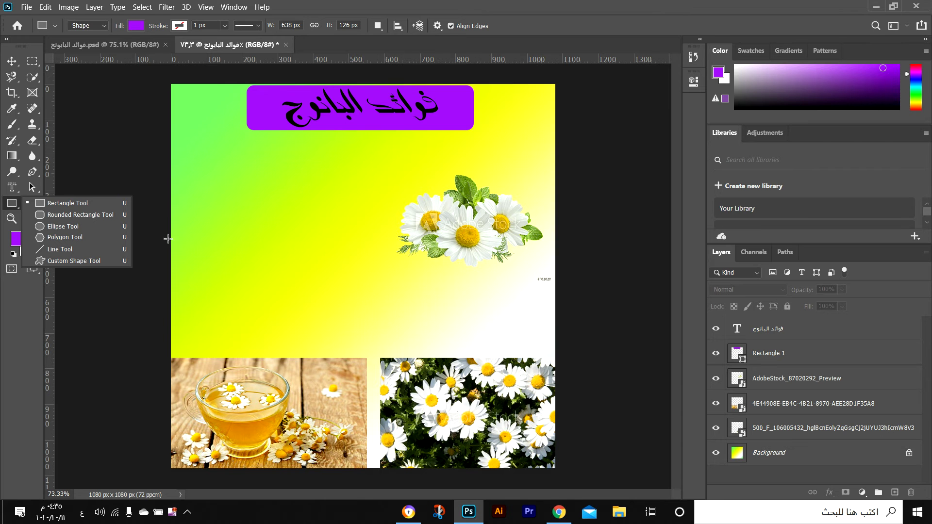
left_click(68, 203)
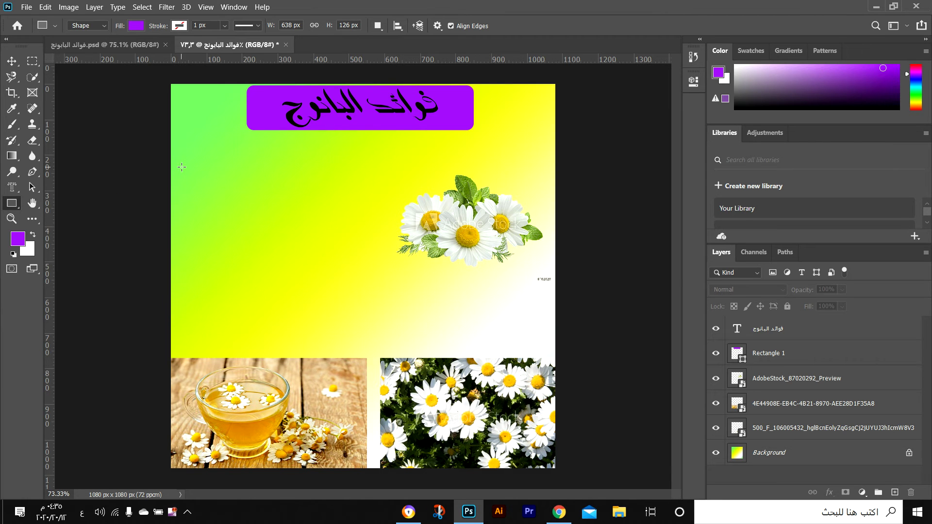
left_click_drag(182, 156, 332, 186)
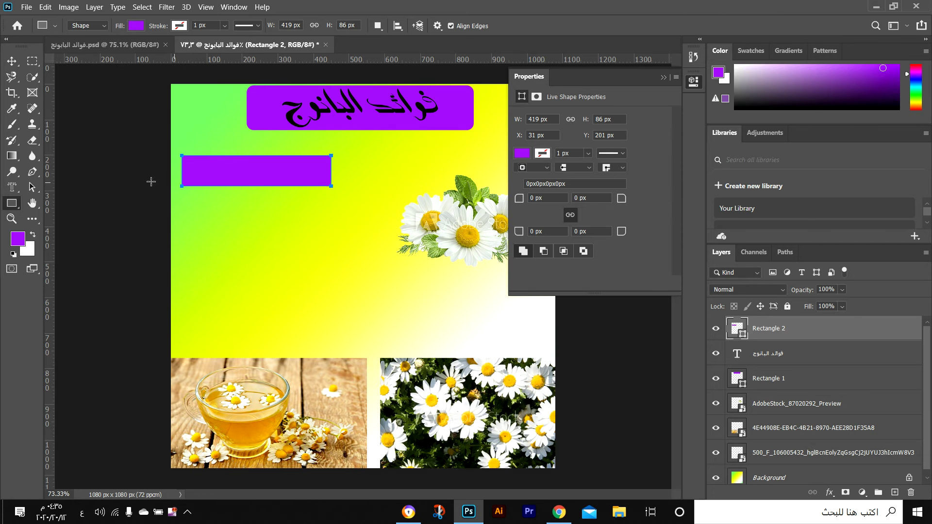
left_click(85, 191)
left_click(514, 199)
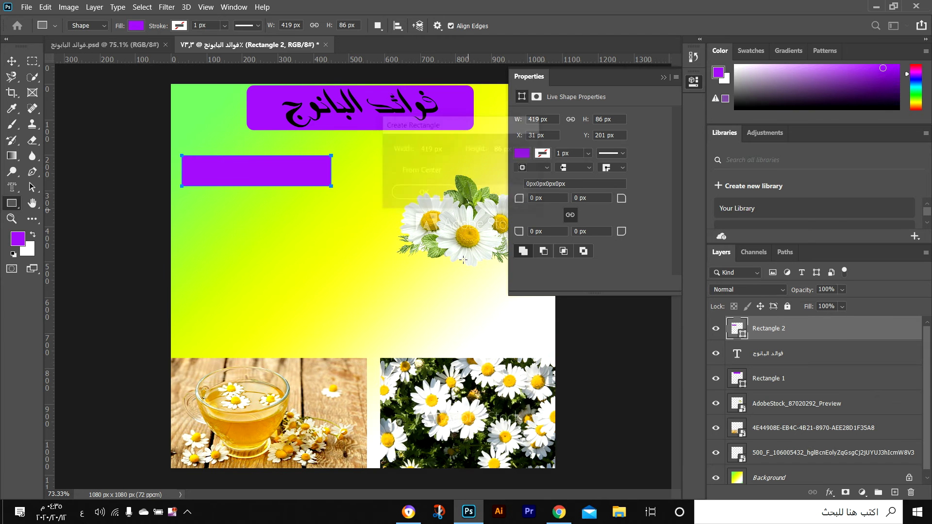
- Move the small purple rectangle closer to the banner, to about X 53 px and Y 169 px
left_click(12, 61)
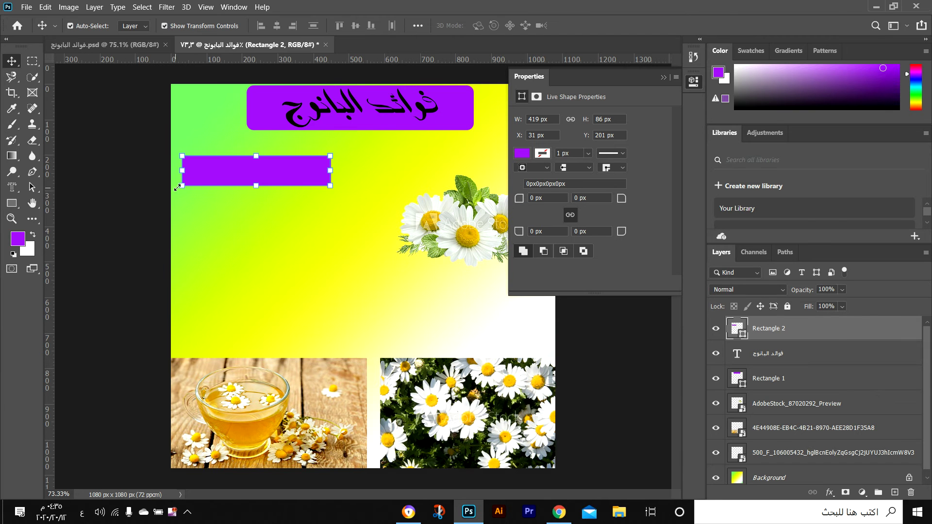
mouse_move(220, 166)
left_mouse_down()
mouse_move(210, 166)
mouse_move(217, 161)
left_mouse_up()
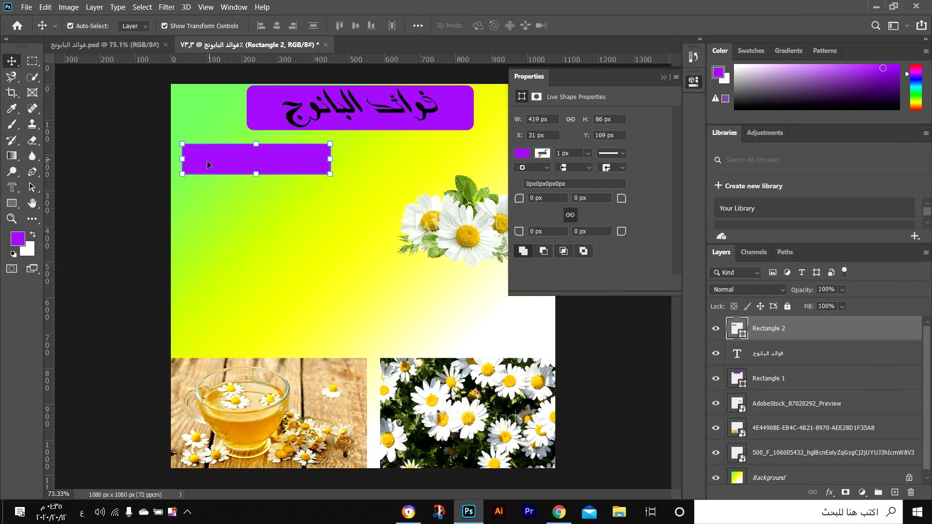
left_click(32, 188)
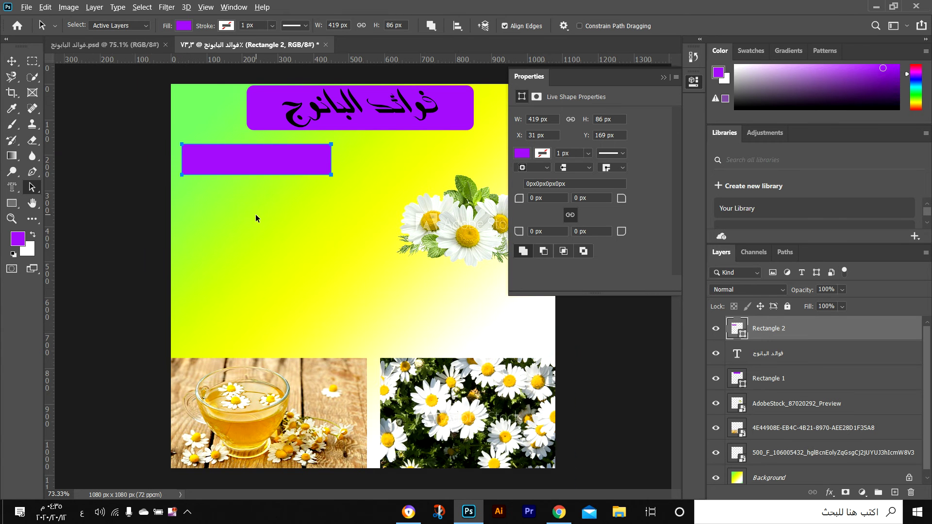
scroll(256, 215, "up", 5)
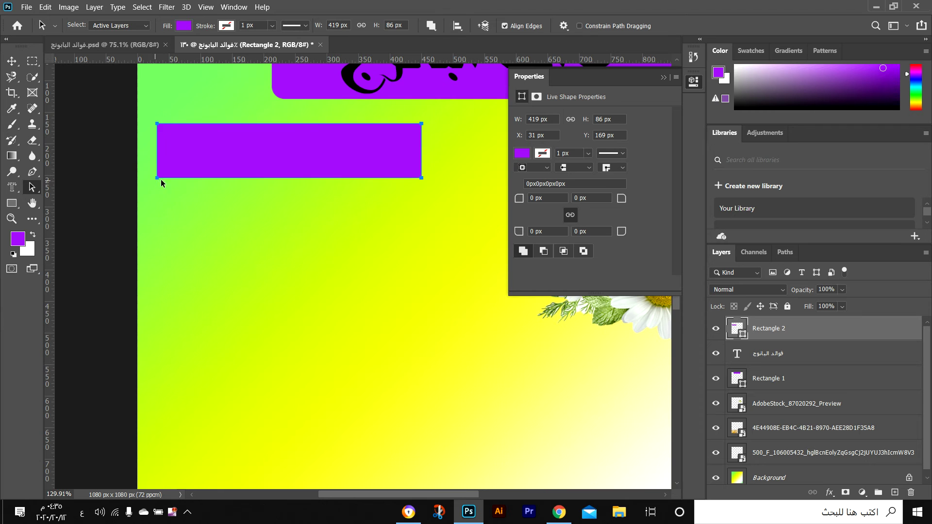
mouse_move(212, 163)
left_mouse_down()
mouse_move(223, 160)
mouse_move(212, 162)
left_mouse_up()
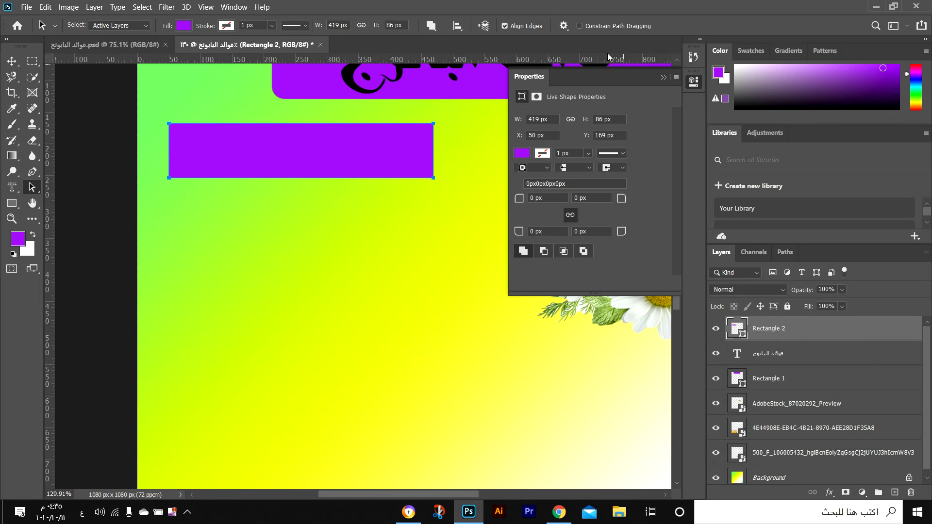
left_click(664, 78)
mouse_move(211, 168)
left_mouse_down()
mouse_move(205, 202)
mouse_move(222, 166)
mouse_move(213, 167)
left_mouse_up()
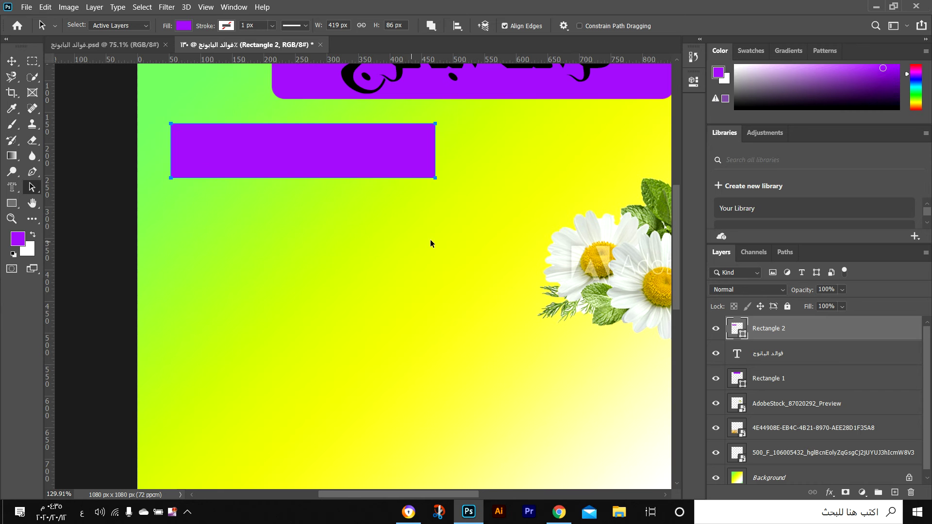
- Rasterize the small purple rectangle's layer
double_click(798, 332)
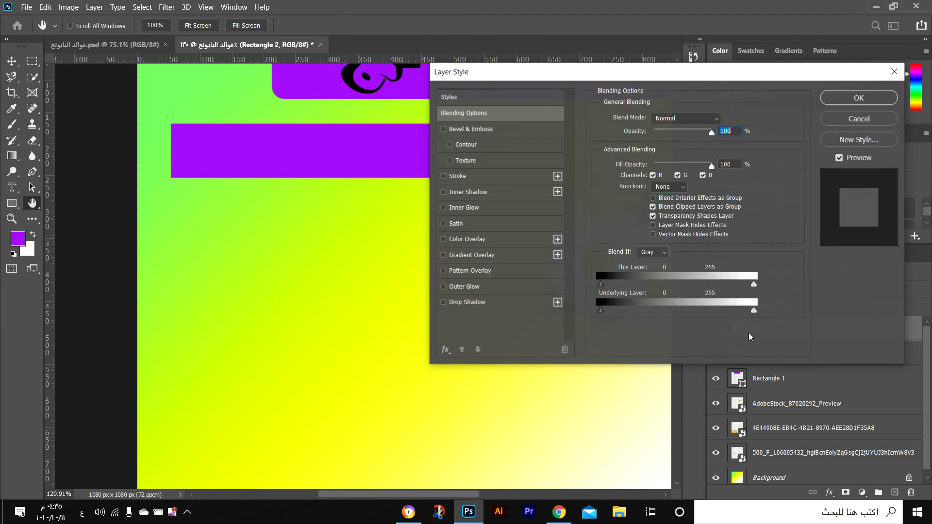
left_click(874, 120)
right_click(776, 331)
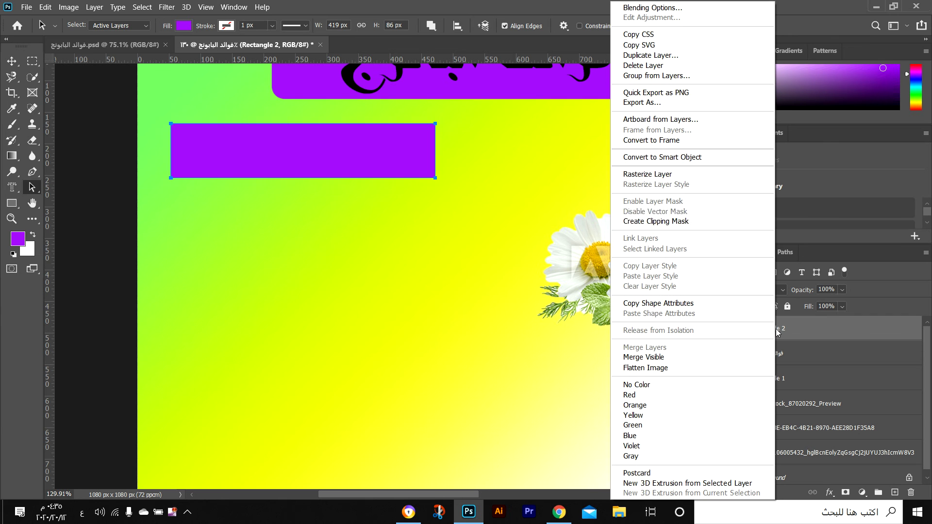
left_click(674, 178)
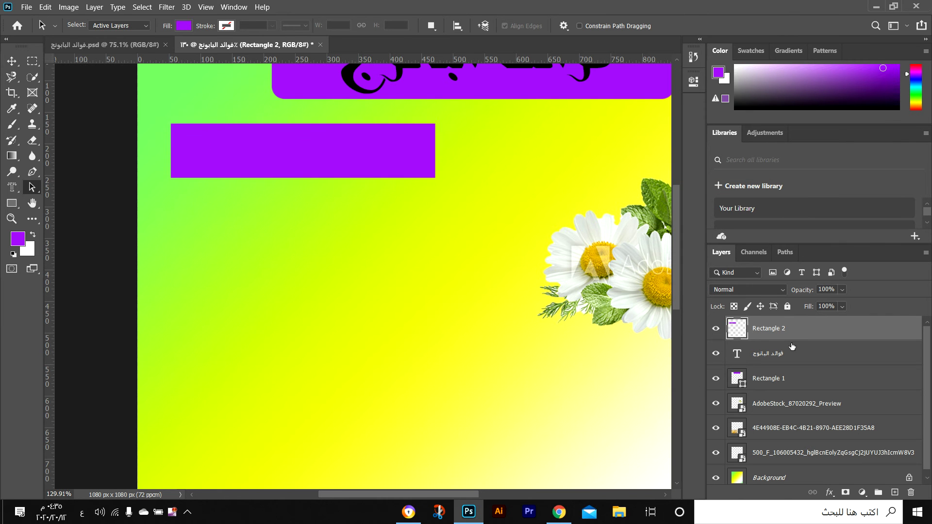
- Convert the small rectangle's layer to a smart object and open its contents, closing them without edits
right_click(778, 335)
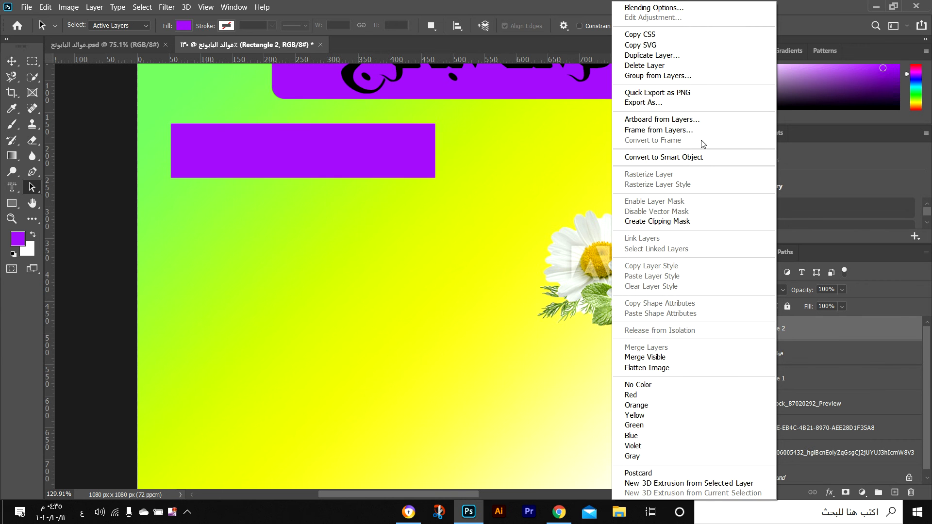
left_click(703, 157)
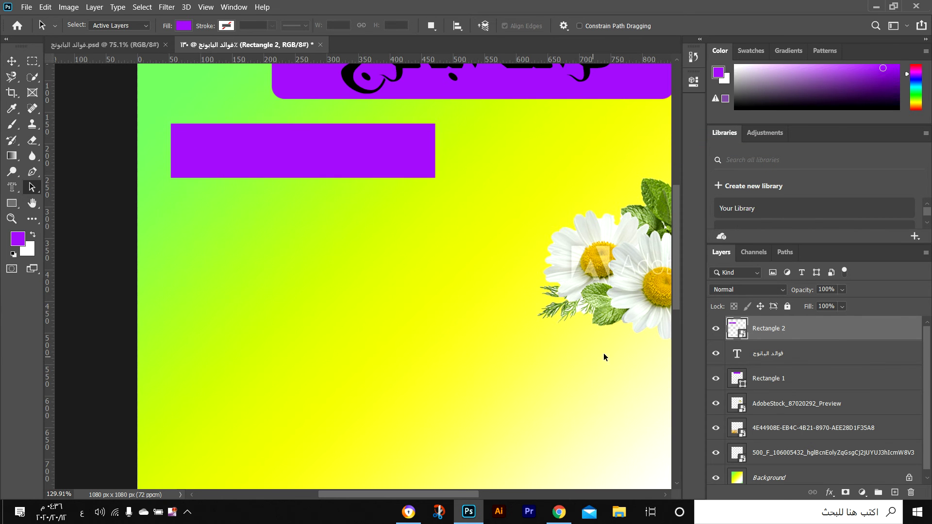
double_click(733, 334)
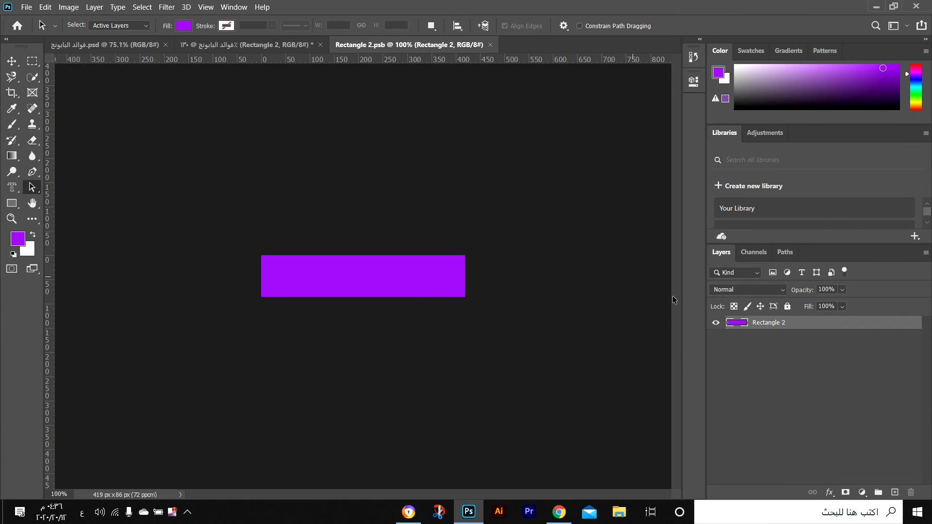
left_click(491, 45)
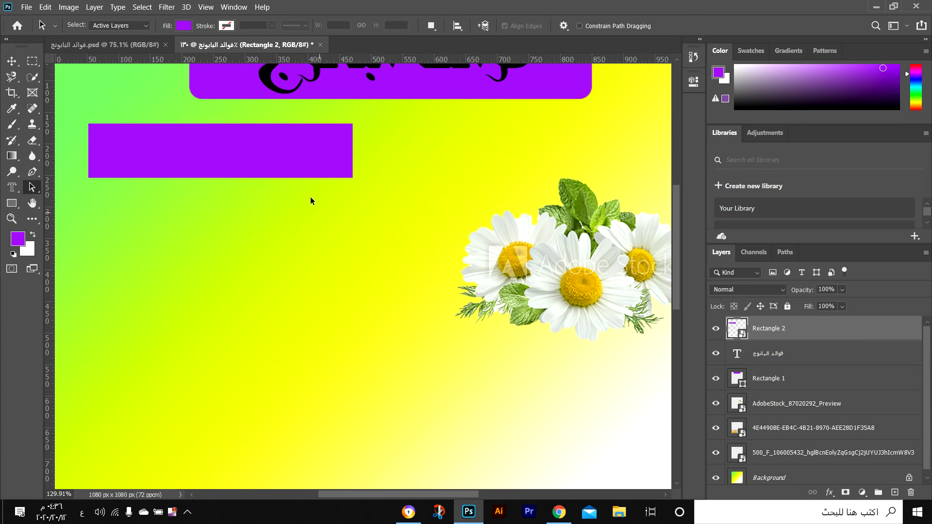
- Nudge the small purple rectangle 3 px to the left, to 50 px from the canvas's edge
left_click(157, 177)
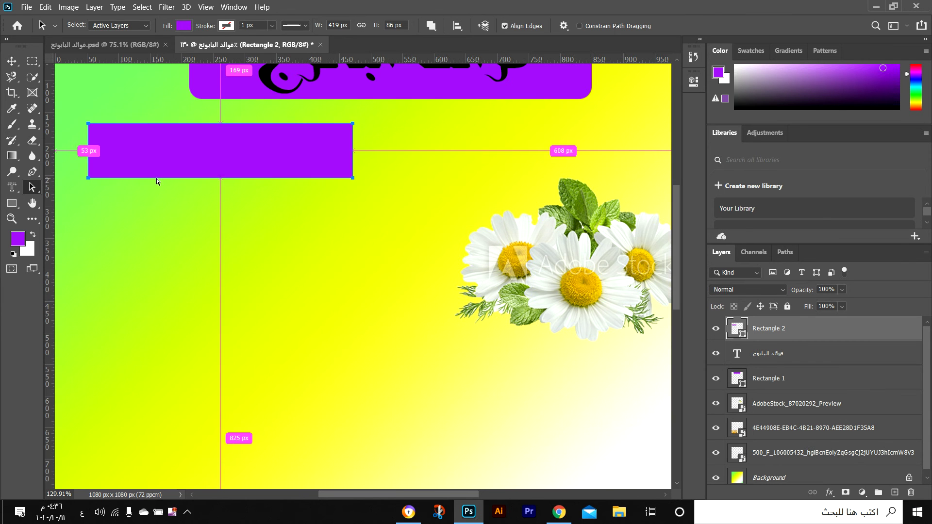
key("Left")
key("Left")
key("Left")
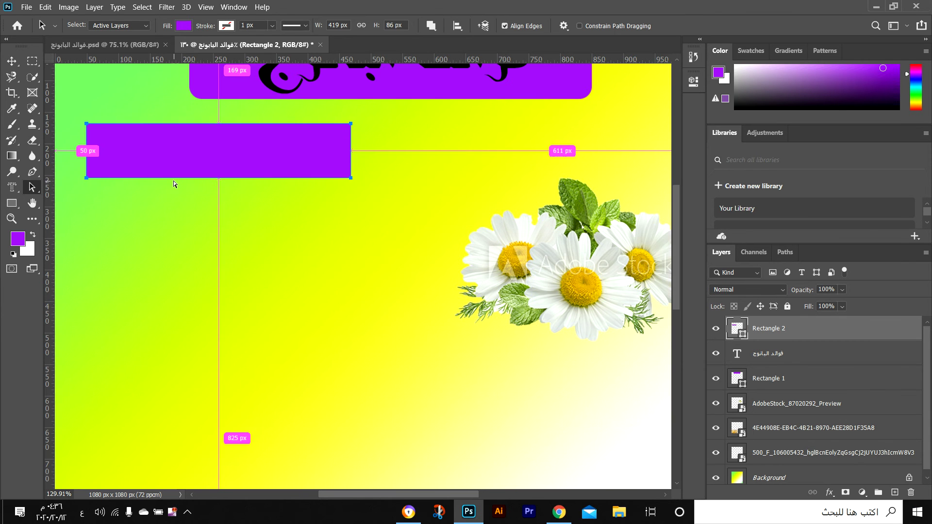
- Undo all edits to the small purple rectangle, including its creation, leaving only the title banner
key("z")
key("ctrl+z")
key("ctrl+z")
key("ctrl+z")
key("ctrl+z")
key("ctrl+z")
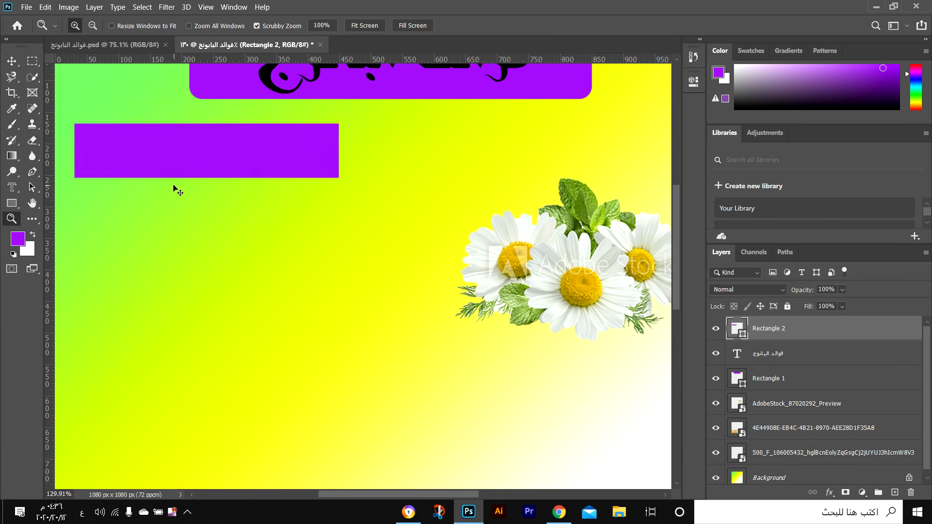
left_click(125, 245, "alt")
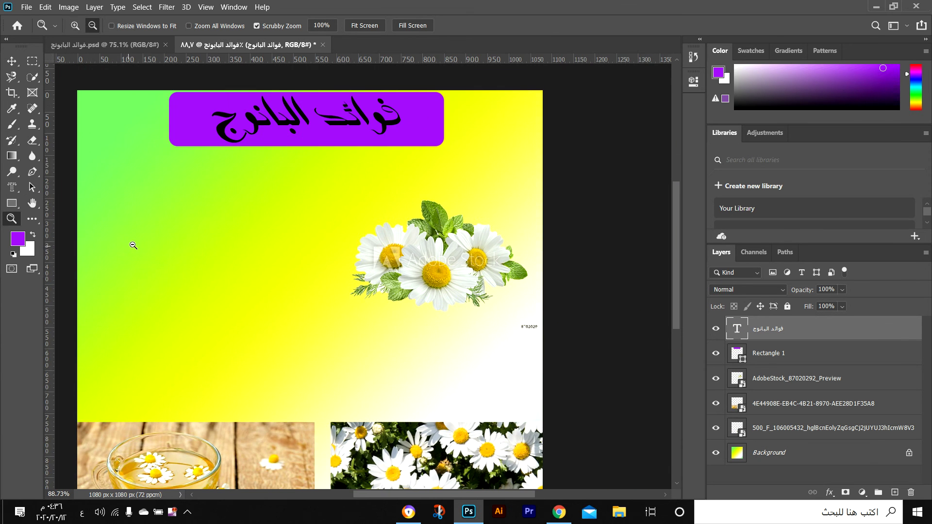
left_click_drag(471, 494, 446, 487)
left_click(258, 286, "alt")
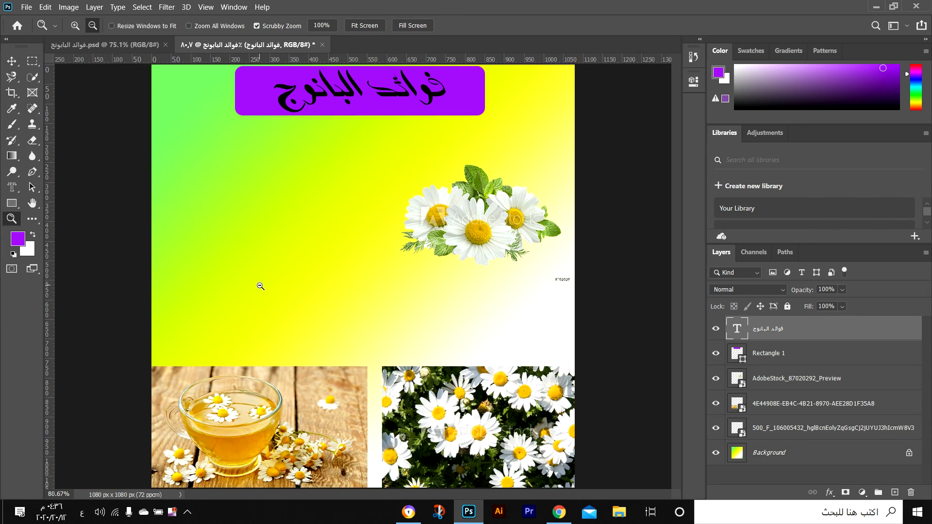
left_click(259, 286, "alt")
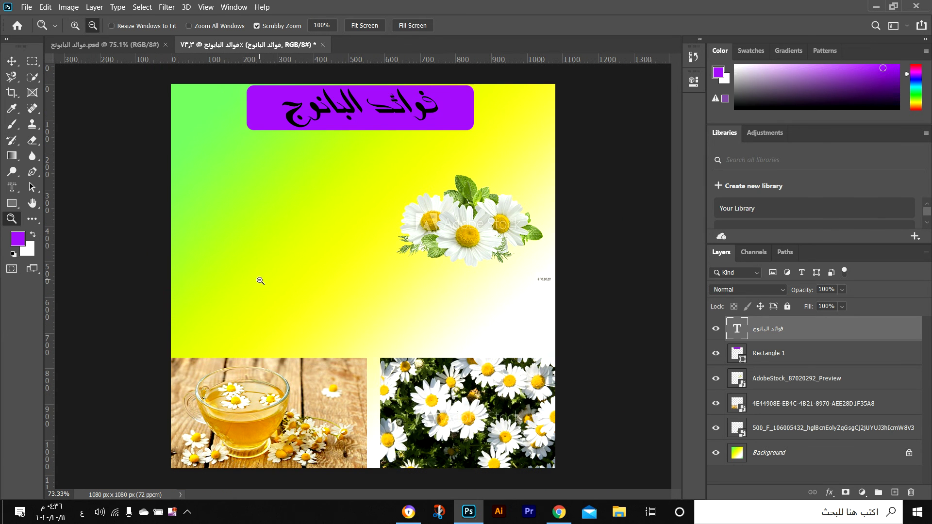
- Try to add the text line "مضاد للاكسدة" below the banner, checking the wording in Chrome's list of chamomile tea benefits
left_click(12, 186)
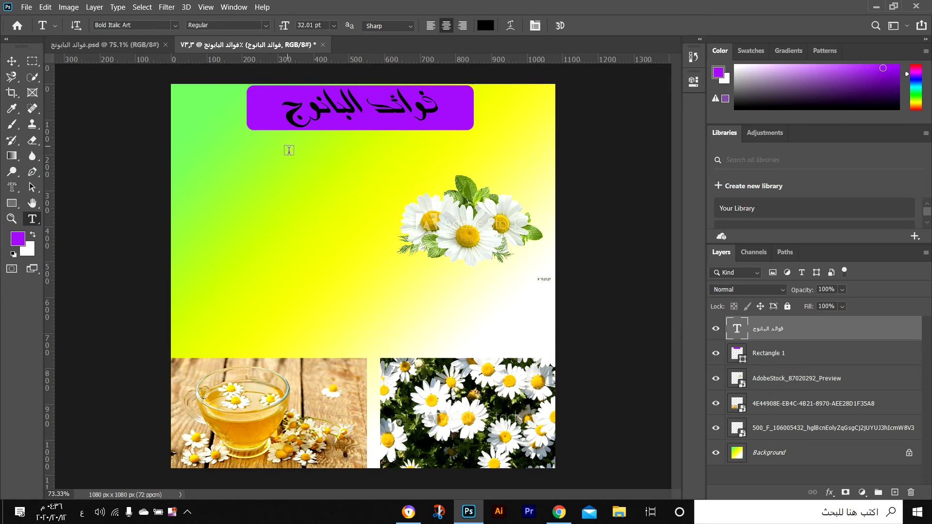
left_click(243, 160)
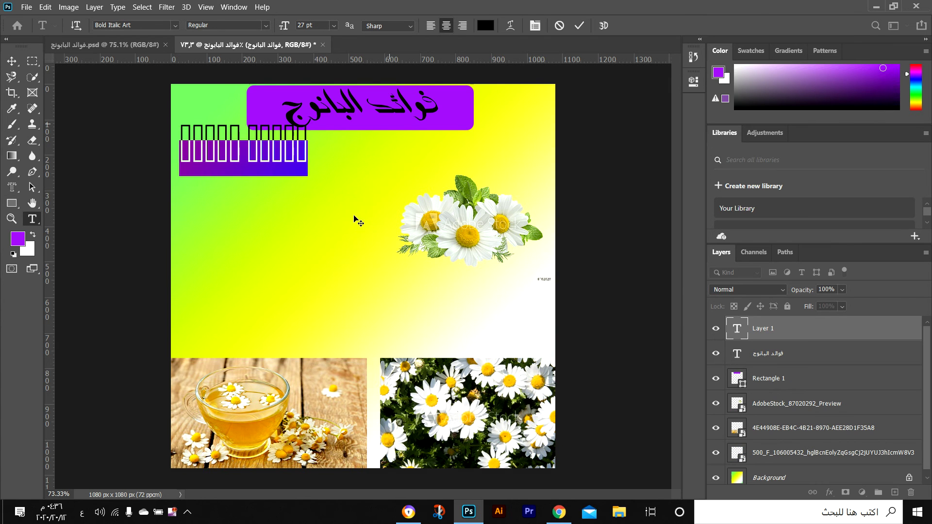
left_click(559, 512)
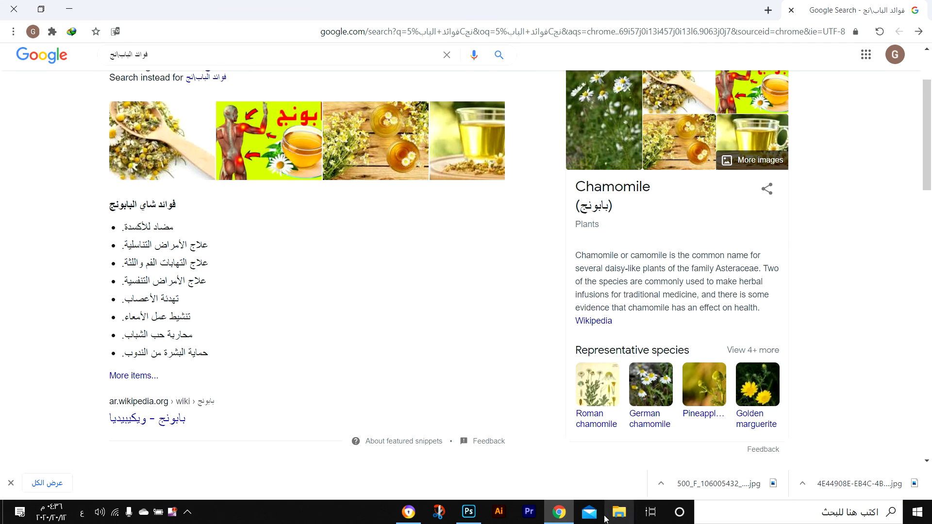
left_click(468, 512)
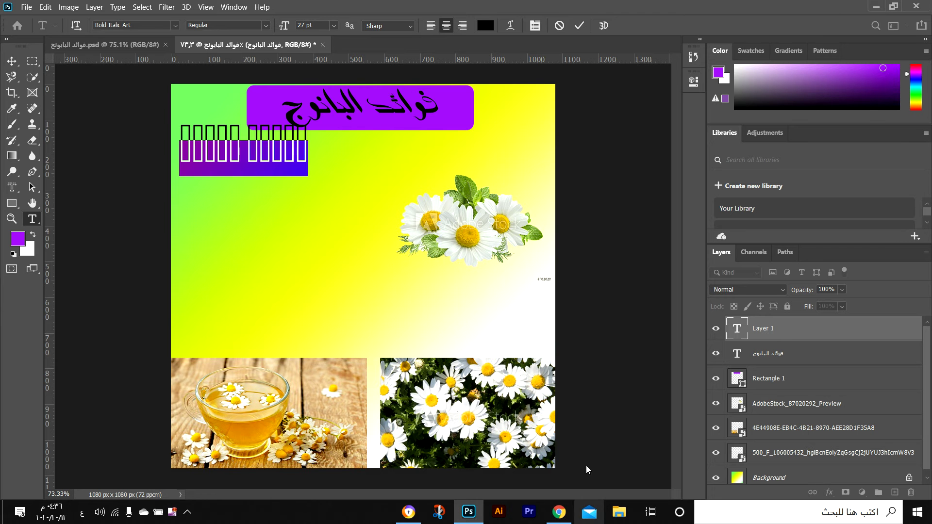
left_click(248, 158)
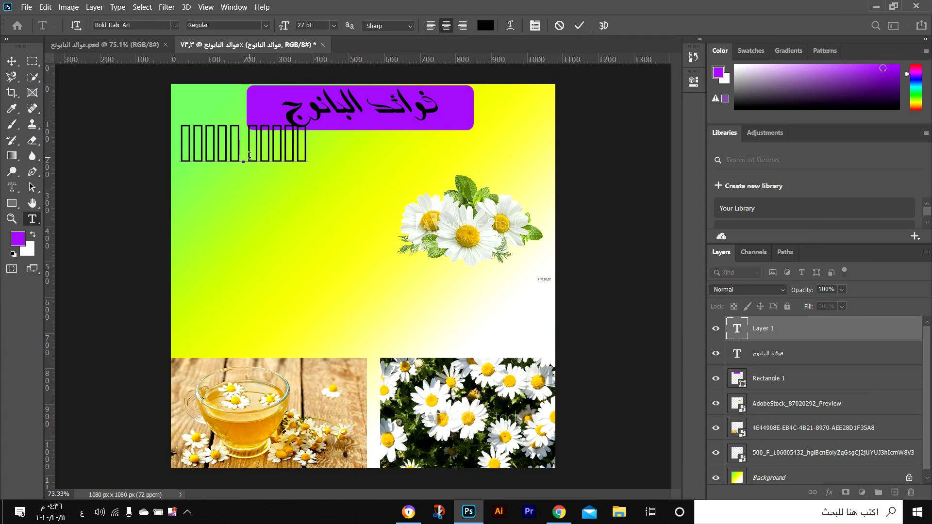
type("مضا")
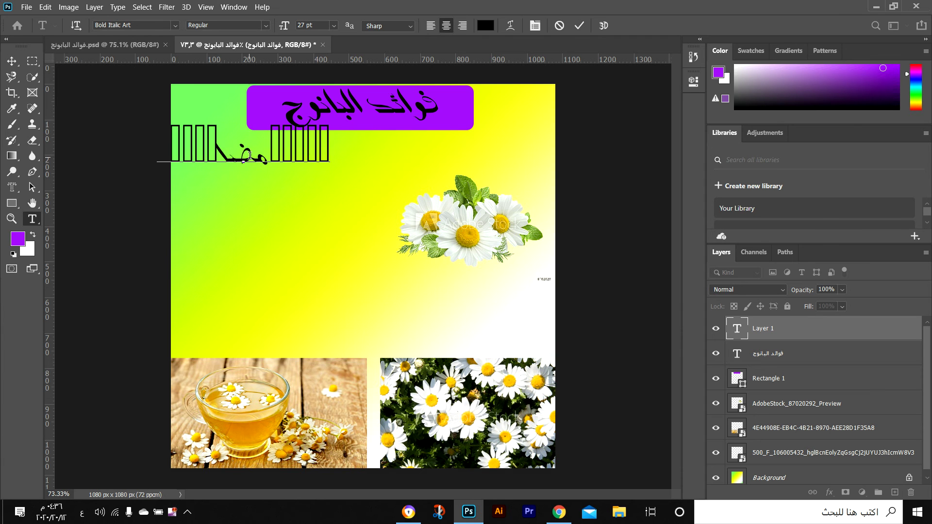
type("د للالت")
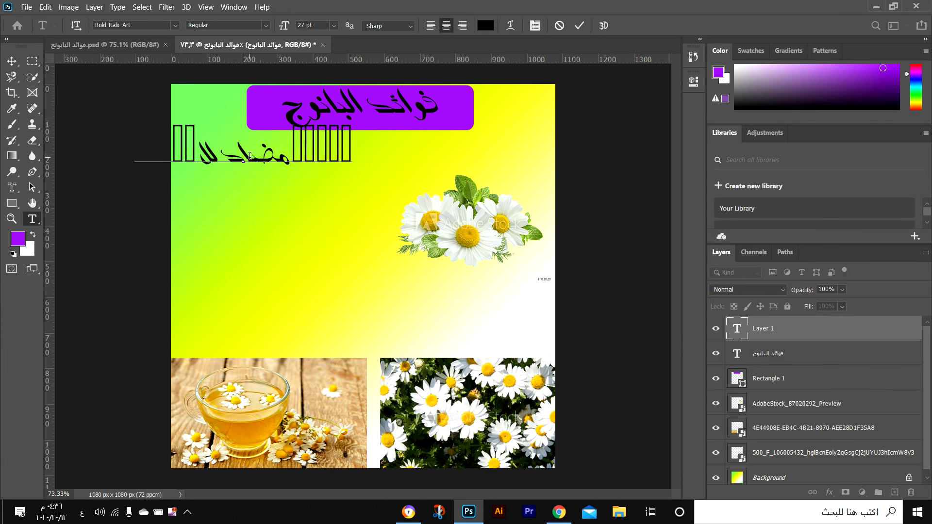
type("سدة")
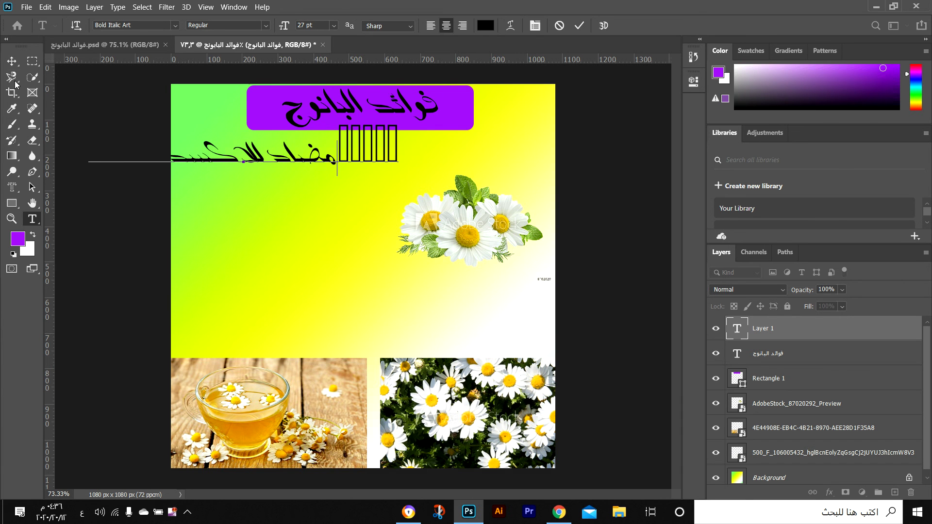
key("ctrl+Return")
- Try the Gadugi font on the new text line and delete its text layer
triple_click(245, 154)
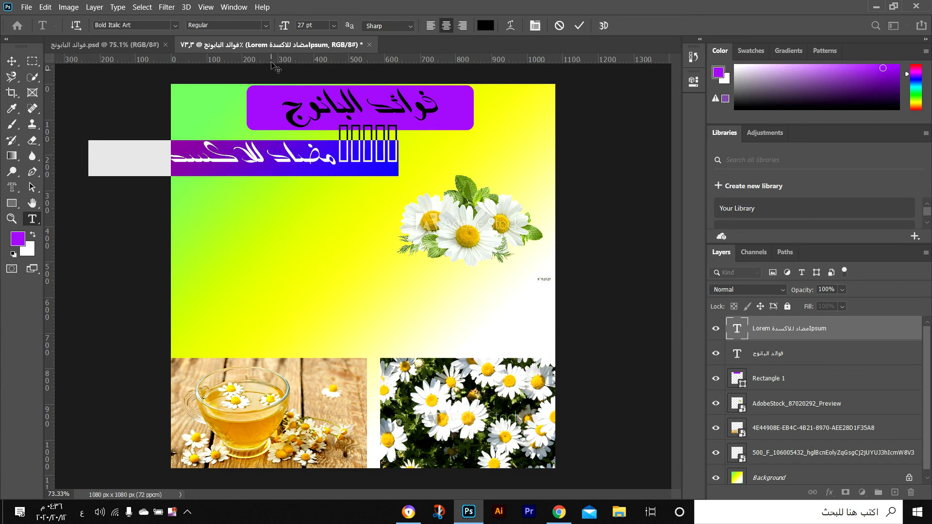
left_click(176, 27)
left_click(185, 58)
left_click(174, 26)
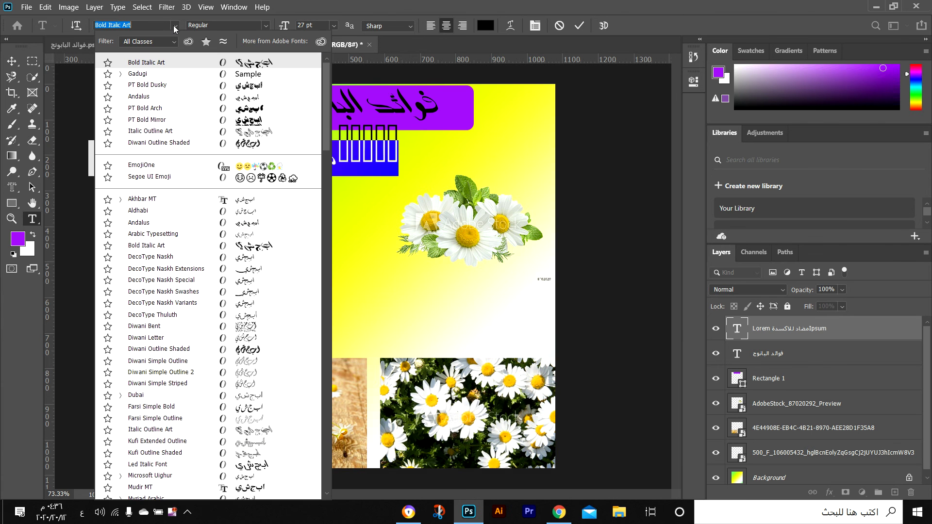
left_click(197, 73)
key("Right")
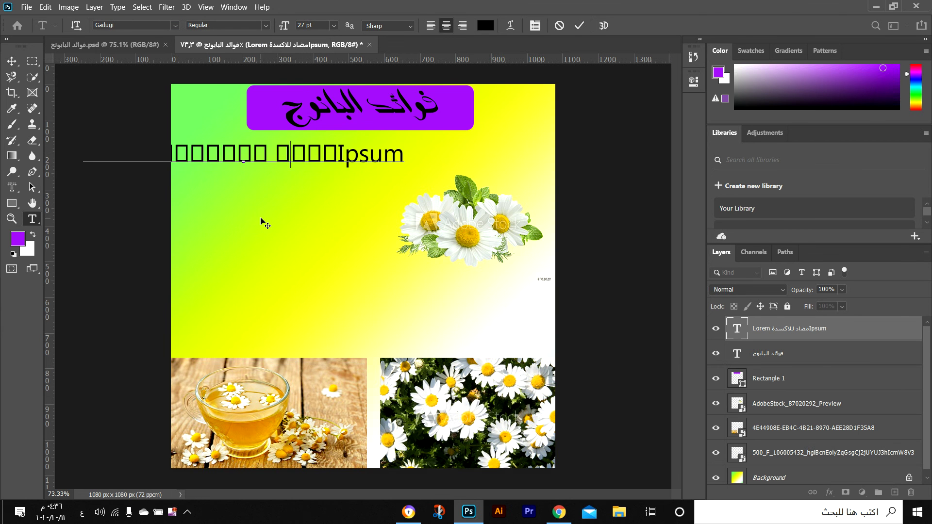
left_click_drag(370, 152, 340, 165)
type("Lorem")
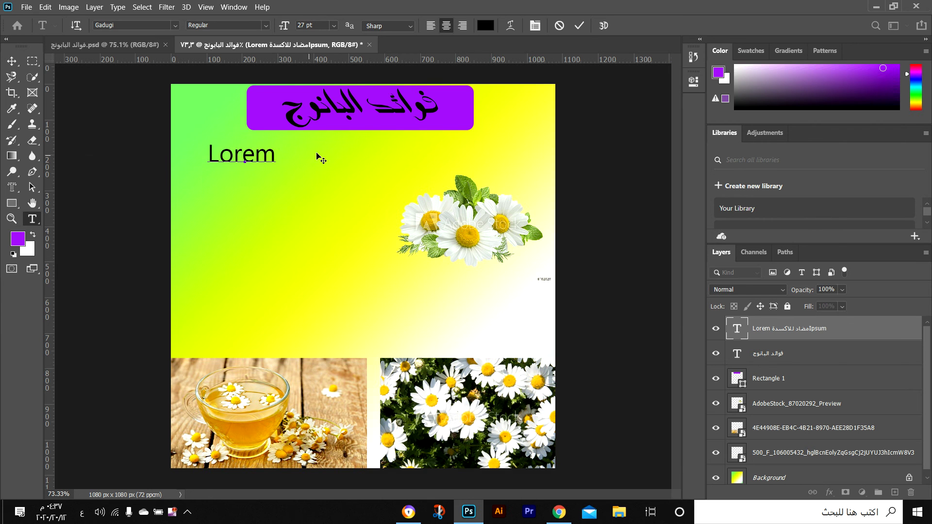
key("ctrl+shift+r")
key("Escape")
key("v")
key("Delete")
- Adjust the title text's position within the purple banner and deselect it
left_click_drag(225, 154, 220, 156)
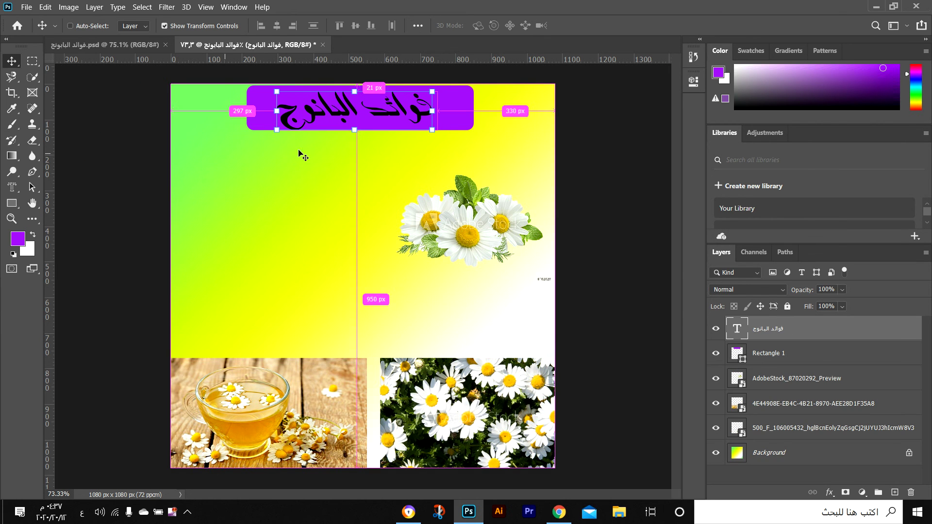
left_click_drag(333, 117, 338, 116)
left_click(131, 122)
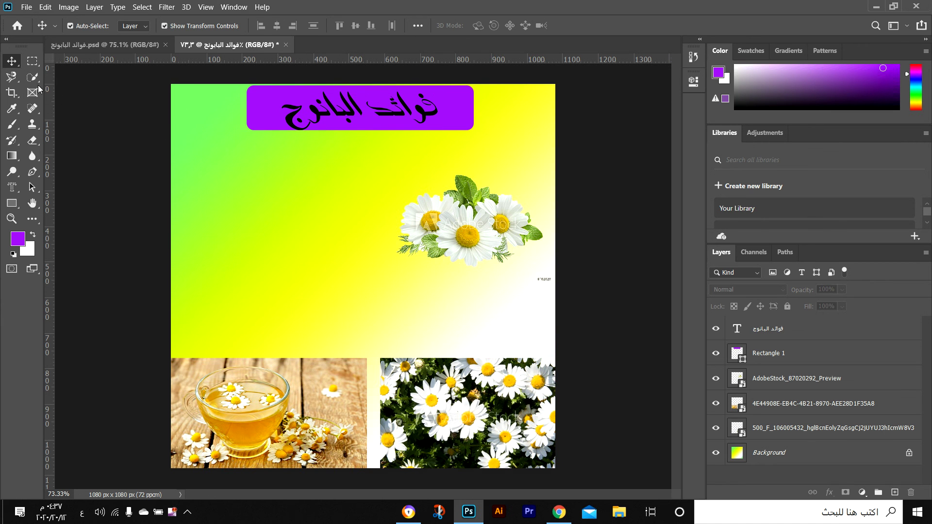
- Add the text "مضاد لللأكسدة" in 27 pt Myriad Arabic below the title banner
key("t")
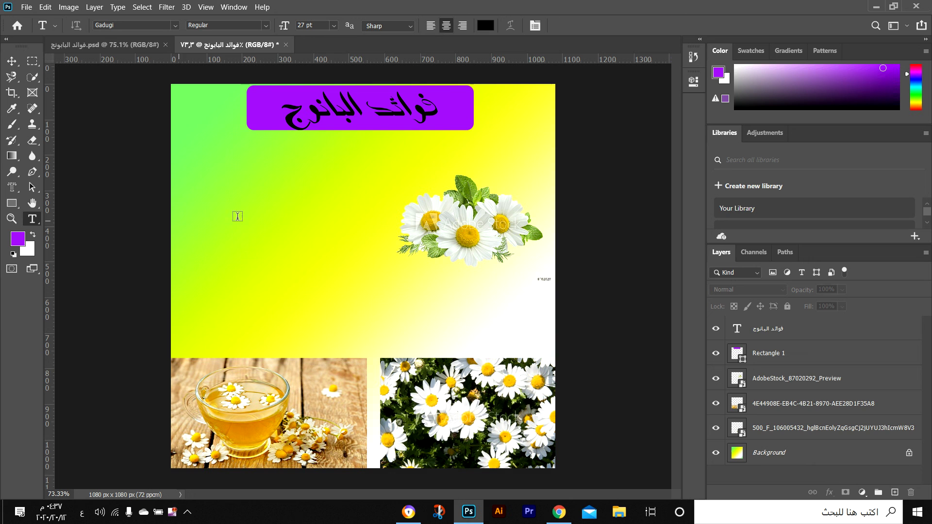
left_click(286, 187)
type("م")
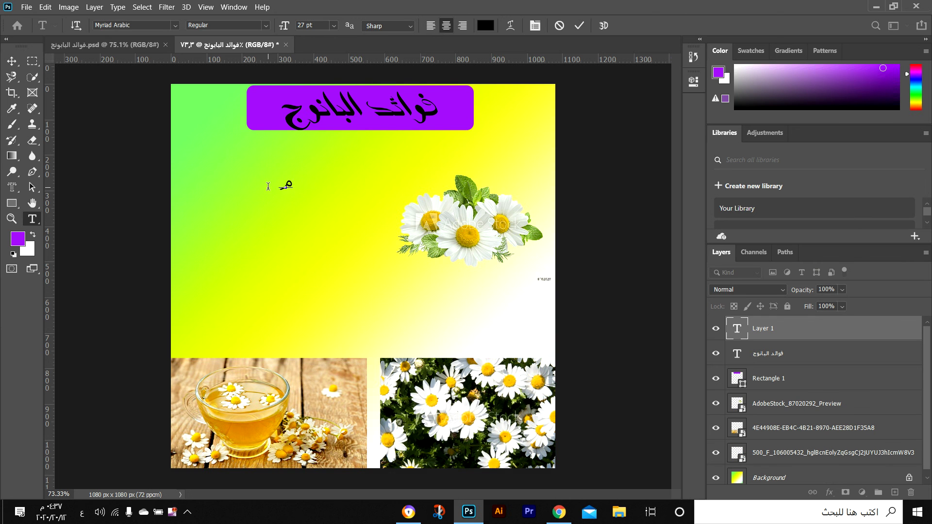
type("ضاد لل")
type("ا")
type("أ")
type("كسدة")
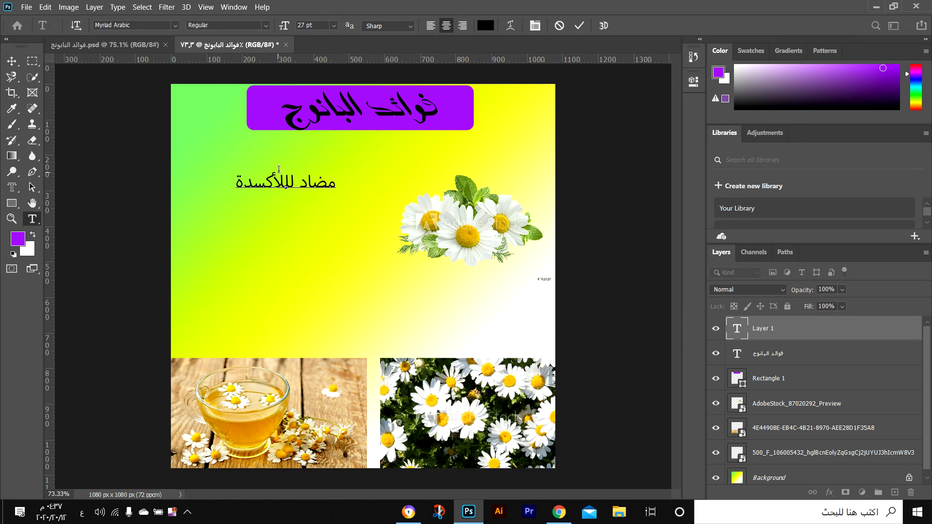
double_click(293, 185)
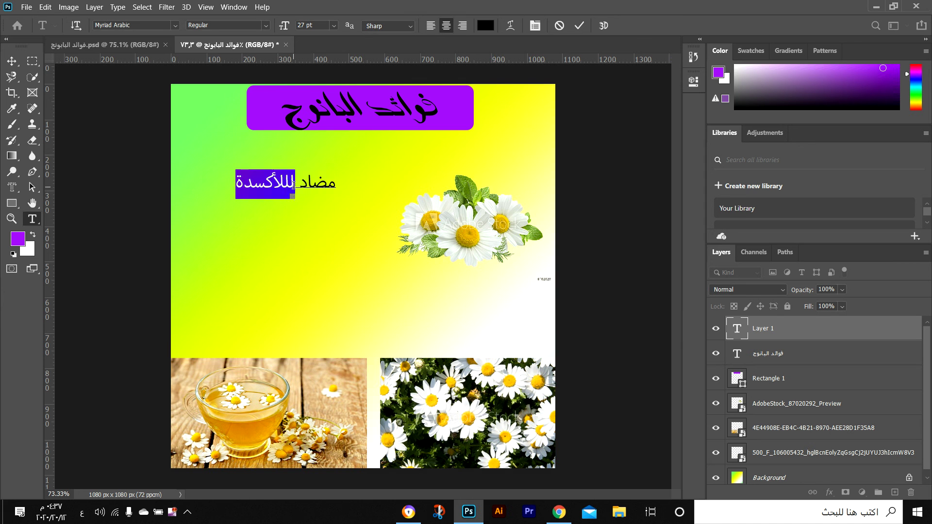
double_click(325, 180)
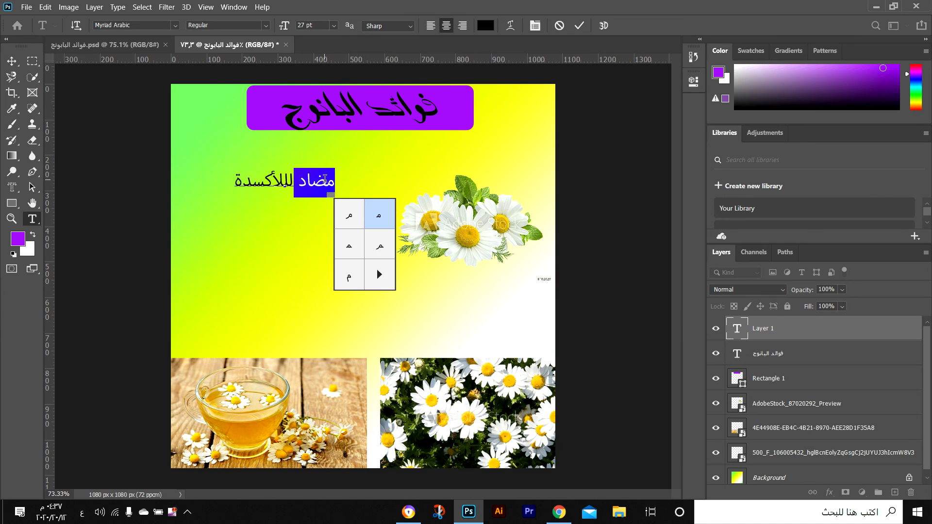
left_click(93, 141)
- Scale the new benefit text proportionally to about 104.5%
left_click(11, 60)
key("ctrl+t")
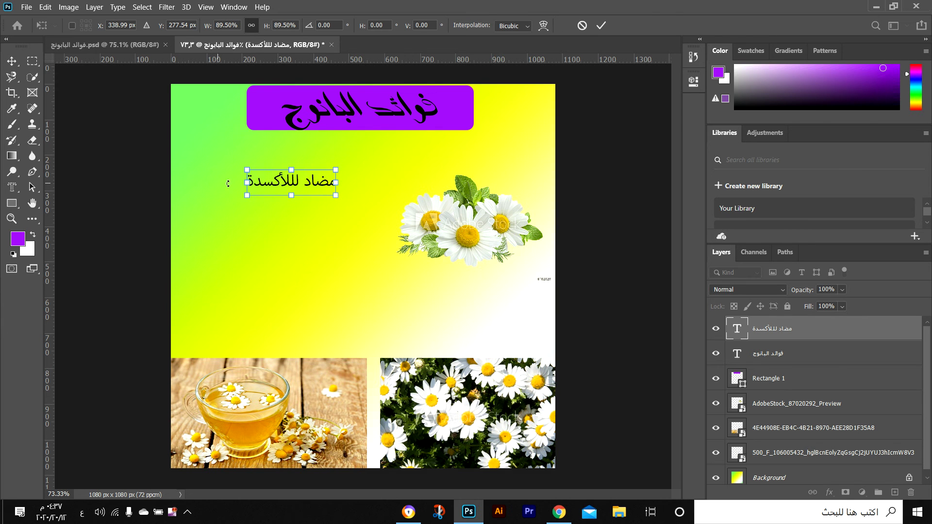
left_click_drag(247, 182, 232, 182)
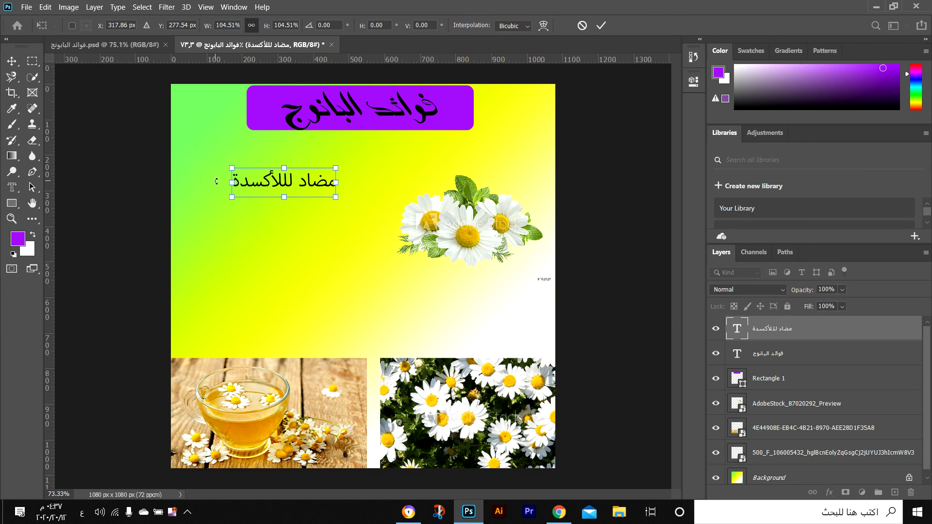
key("Return")
- Warp the benefit text with the Flag style, horizontal, at +50% bend
double_click(275, 175)
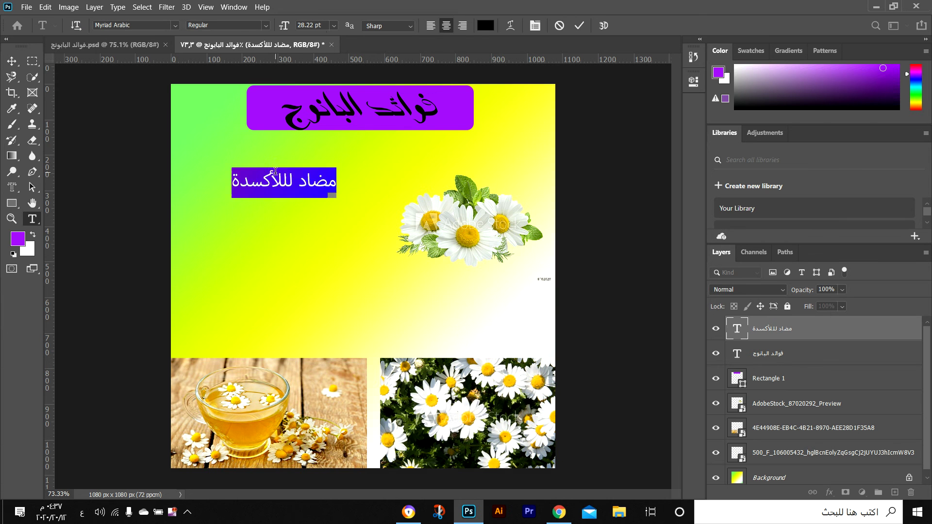
left_click(534, 25)
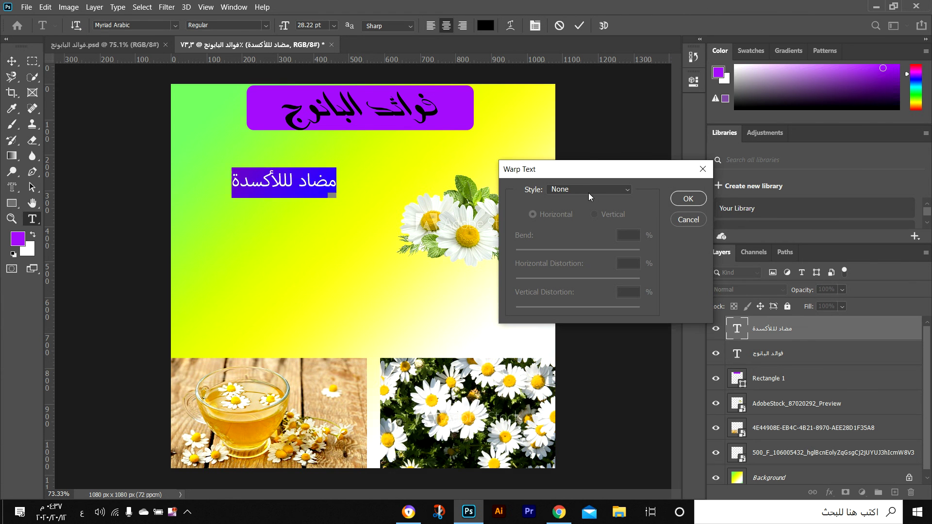
left_click(602, 189)
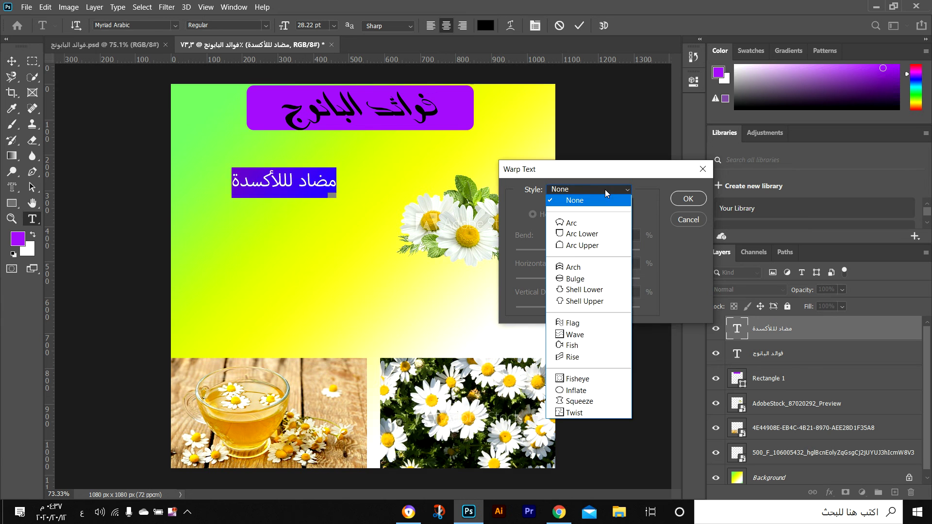
left_click(588, 324)
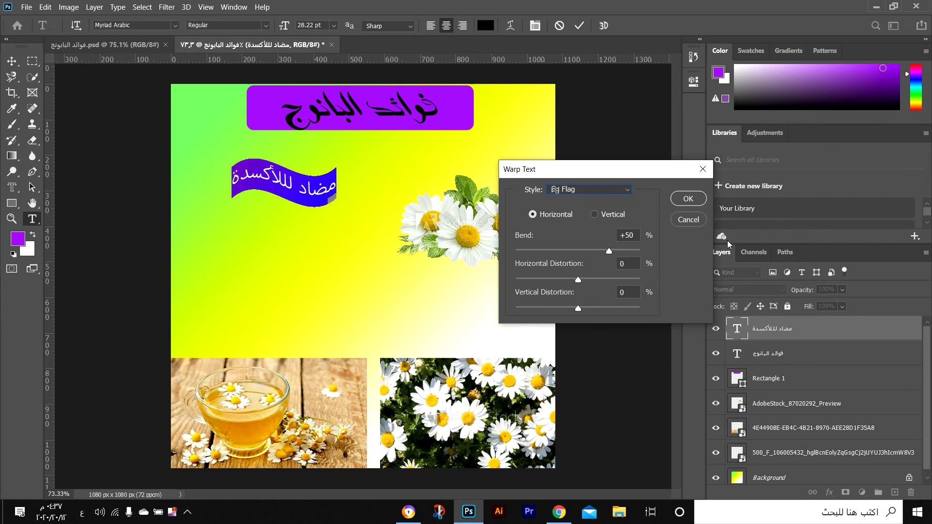
left_click(690, 199)
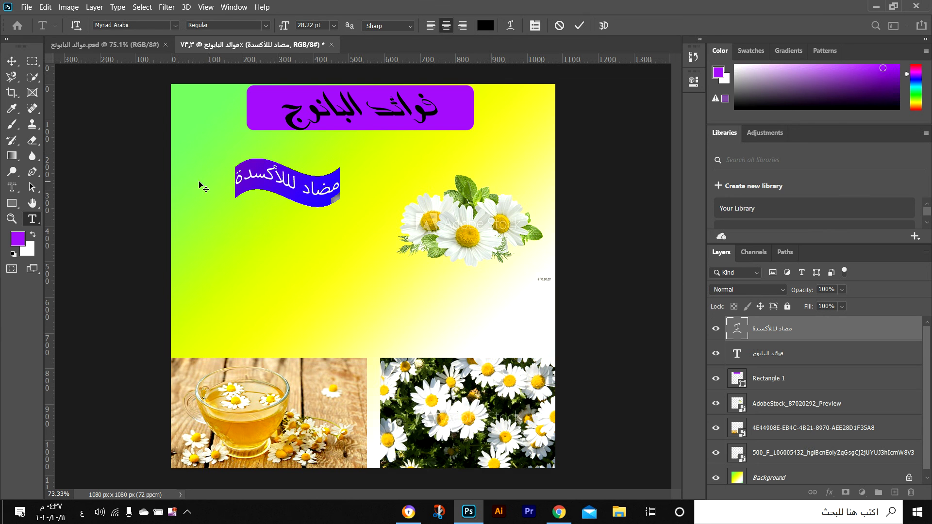
- Move the warped benefit text slightly to the left and deselect it
left_click(11, 61)
left_click_drag(298, 183, 282, 181)
left_click(108, 121)
- Draw a purple rectangle about 377 × 110 px over the warped benefit text and enlarge it to 101%
left_click(12, 203)
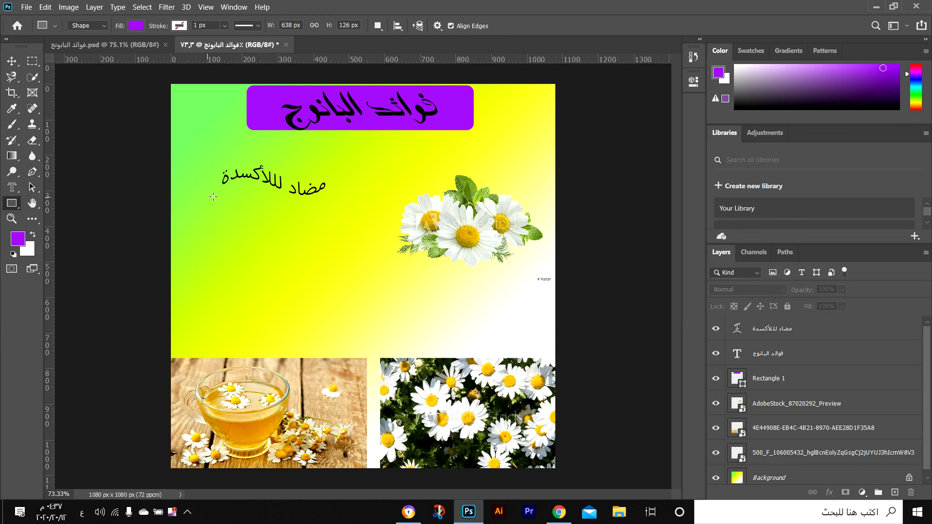
left_click_drag(200, 160, 335, 198)
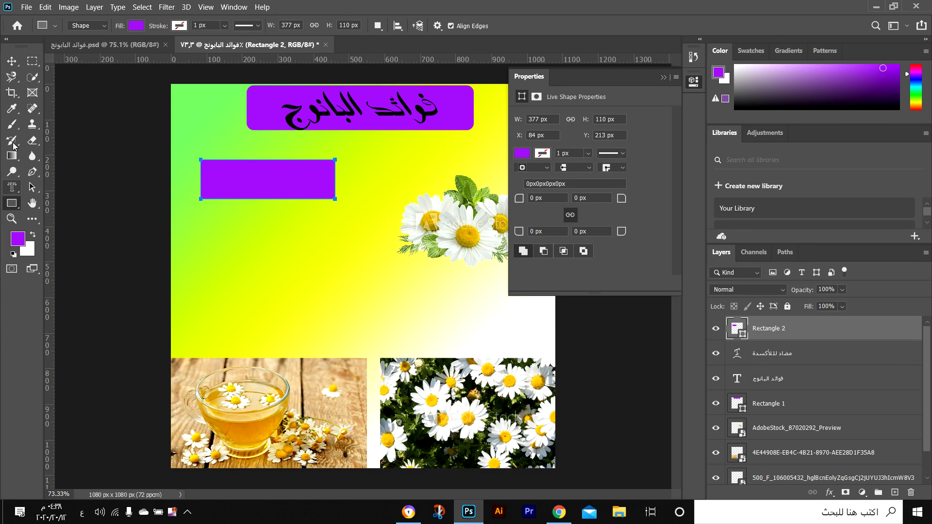
left_click(11, 60)
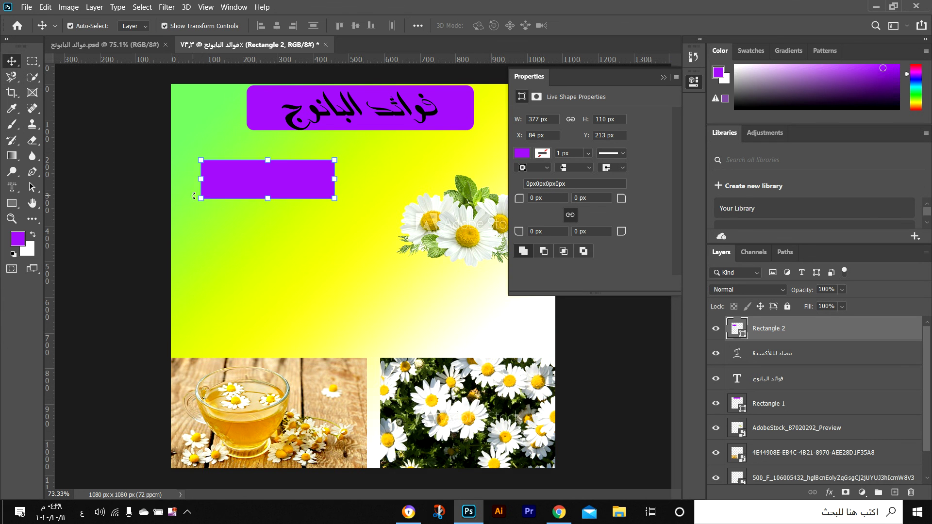
left_click_drag(201, 194, 200, 195)
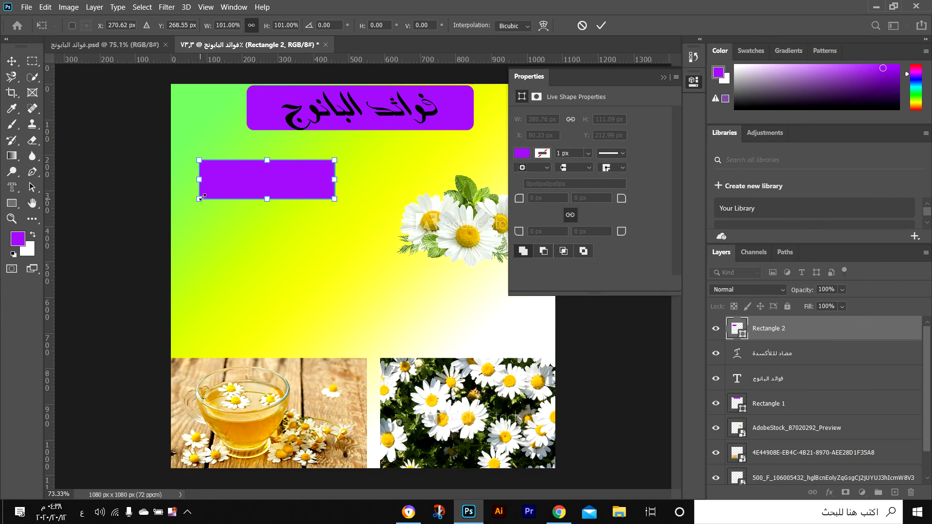
- Try shifting the small purple rectangle slightly down and to the right by its corner, and undo the move
left_click(33, 188)
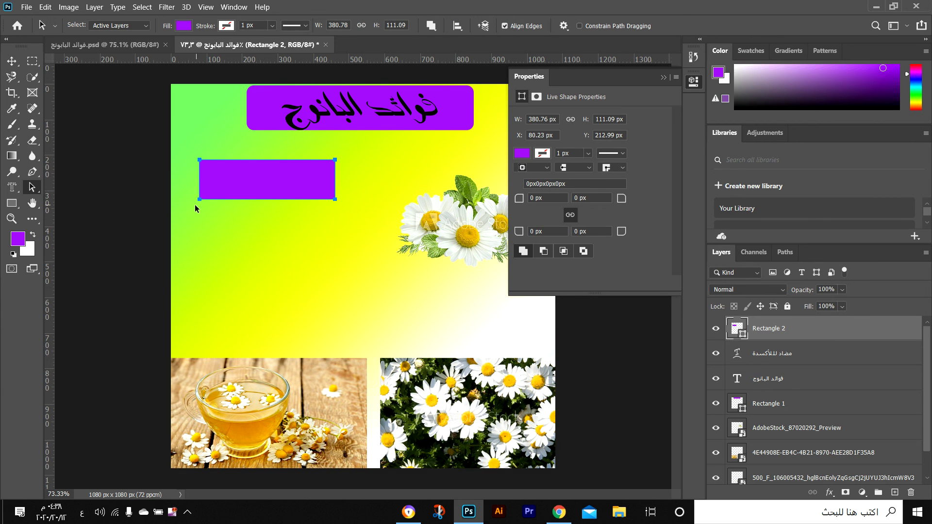
left_click_drag(200, 198, 203, 202)
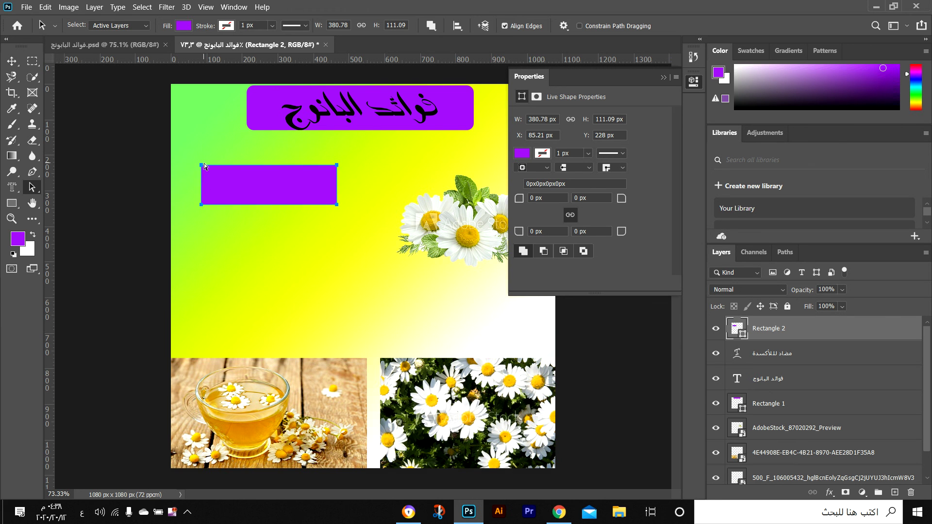
key("ctrl+z")
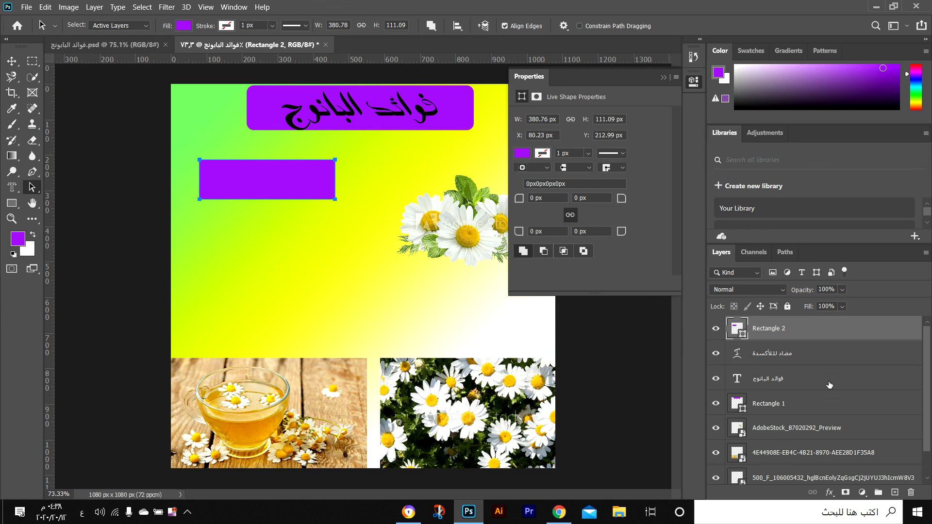
- Add an empty layer above the small purple rectangle and reselect the rectangle's layer
left_click(895, 493)
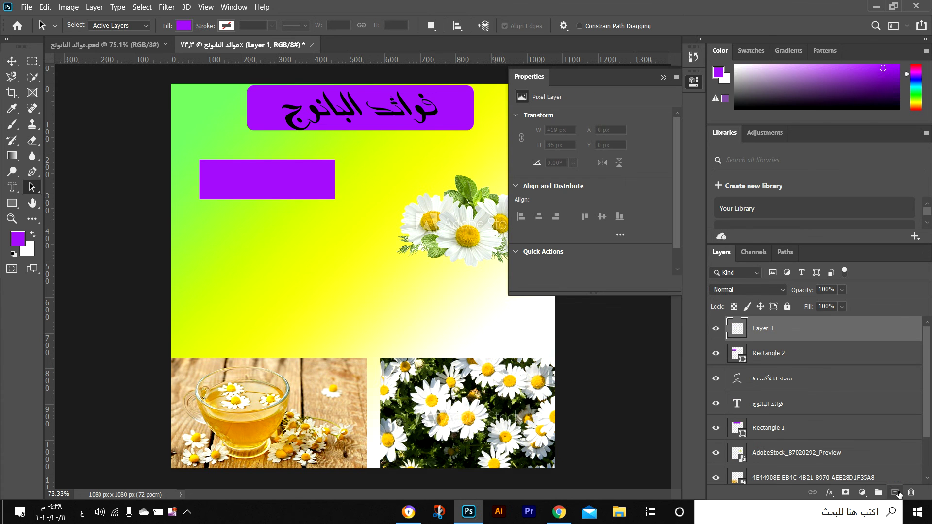
left_click(765, 356)
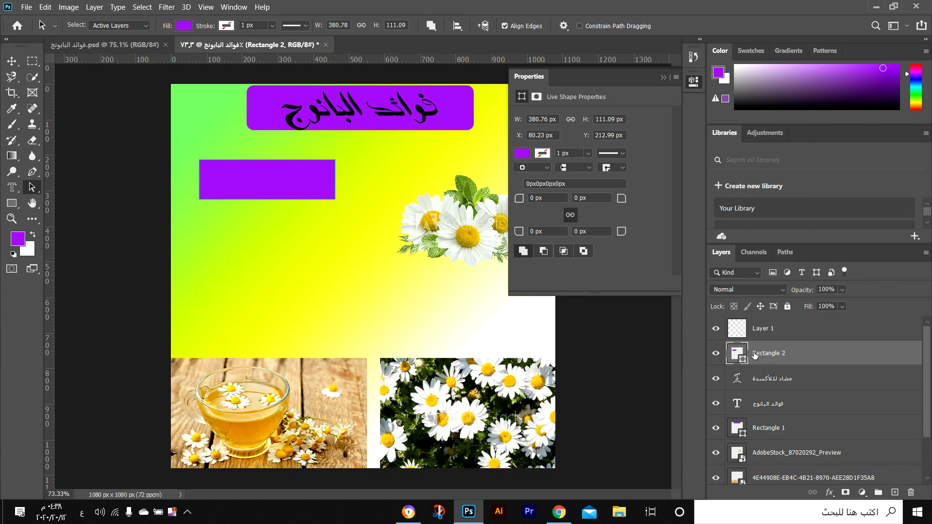